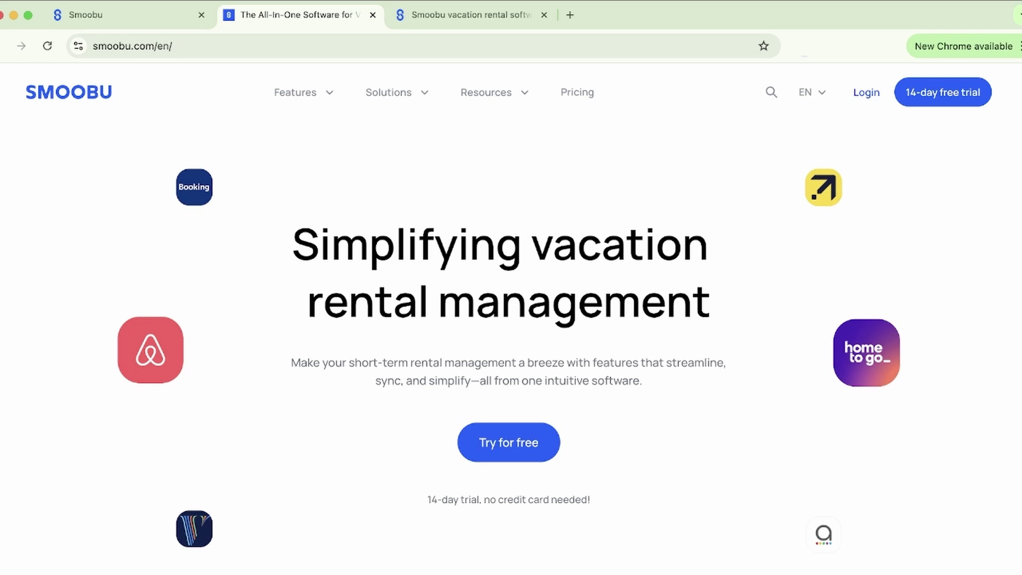
pyautogui.moveTo(292, 245); pyautogui.dragTo(710, 301)
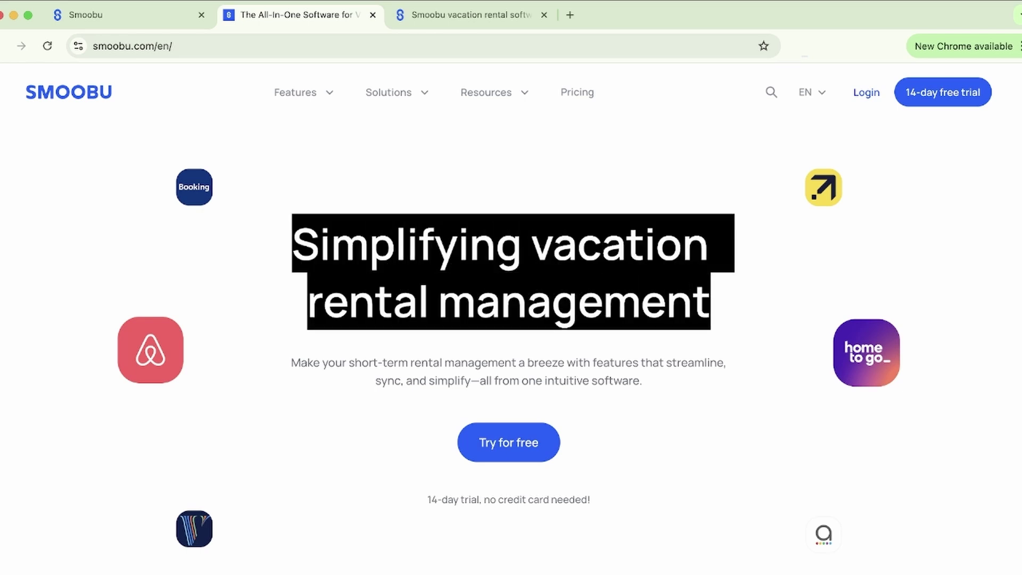
pyautogui.click(716, 302)
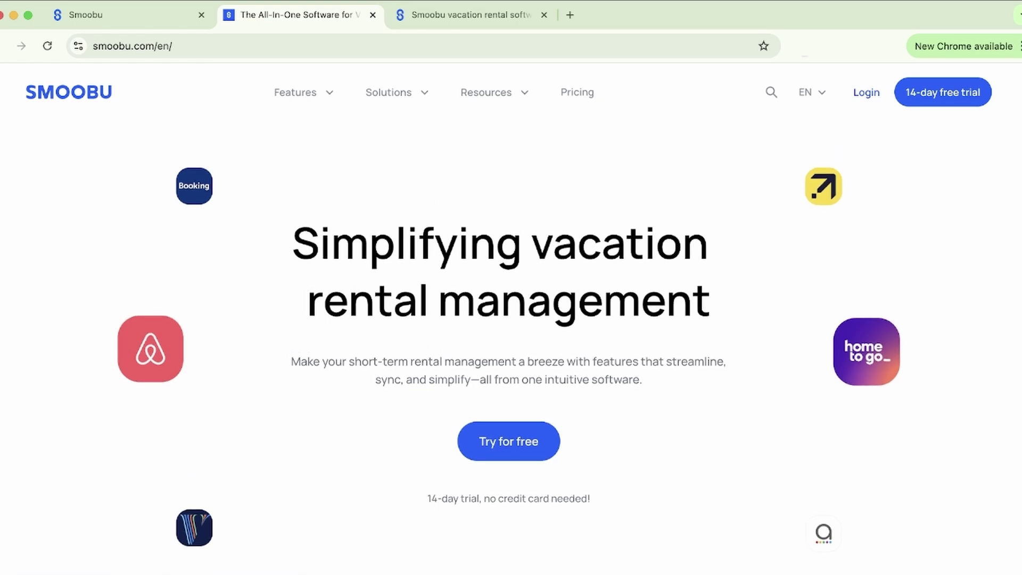
# - Switch to the Smoobu account's Home page and look through the upcoming events and the activity feed
pyautogui.hotkey('ctrl', 'shift', 'Tab')
pyautogui.moveTo(213, 133); pyautogui.dragTo(253, 133)
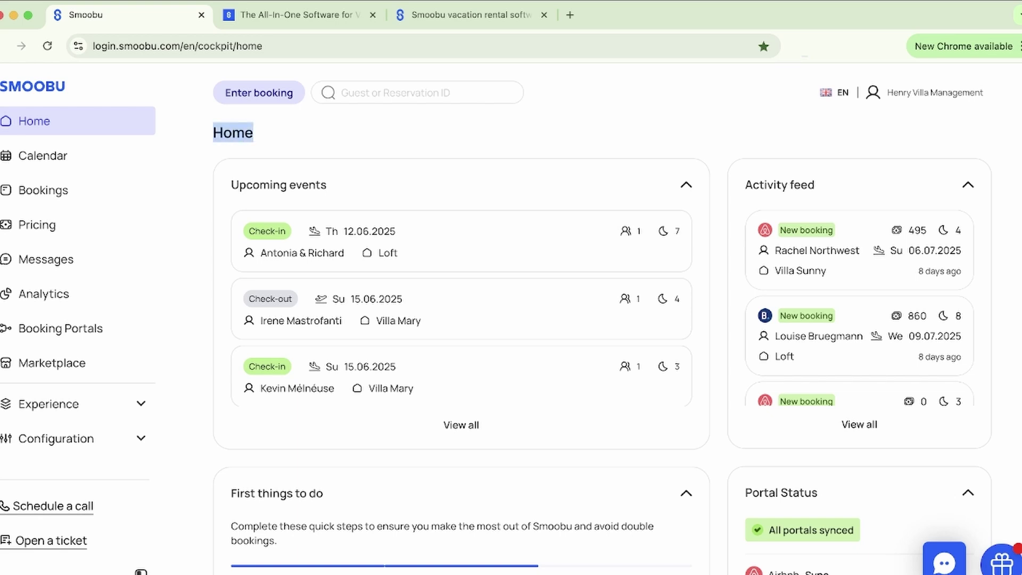
pyautogui.click(256, 132)
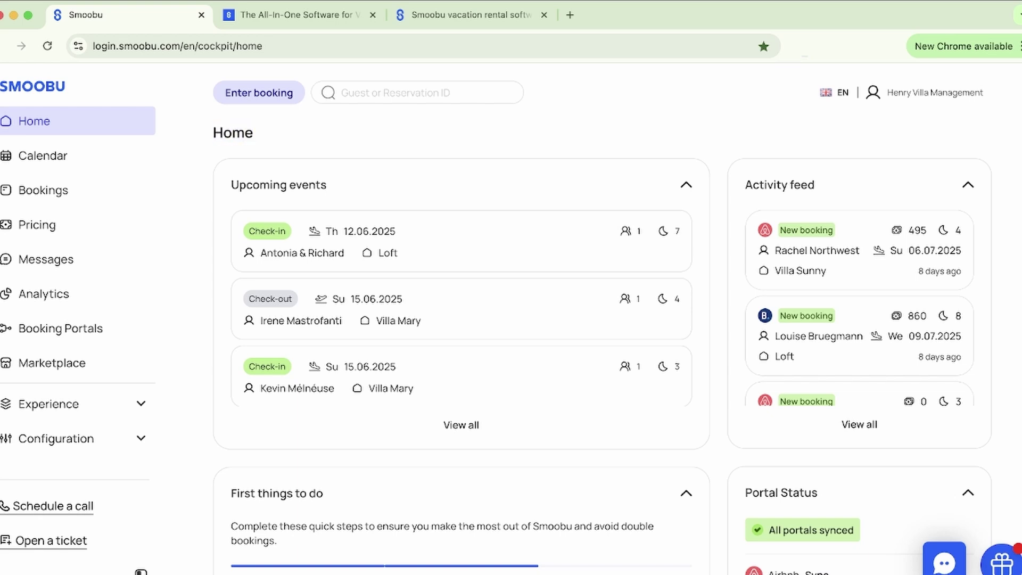
pyautogui.scroll(-5, 461, 308)
pyautogui.scroll(-2, 461, 308)
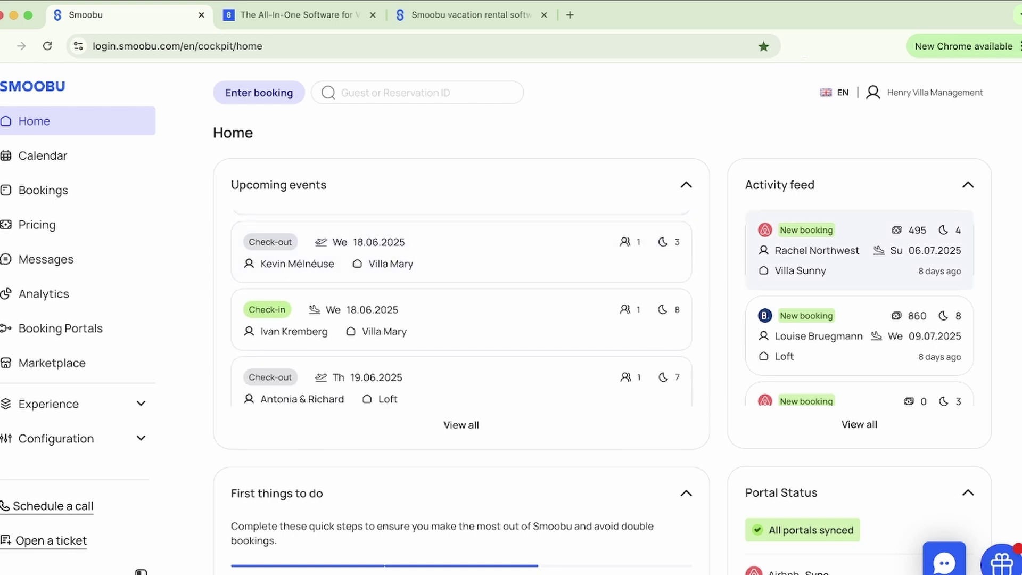
pyautogui.scroll(-5, 859, 309)
pyautogui.scroll(-3, 859, 309)
# - Examine the onboarding tasks for connecting portals and adding contact information under First things to do
pyautogui.scroll(-3, 858, 308)
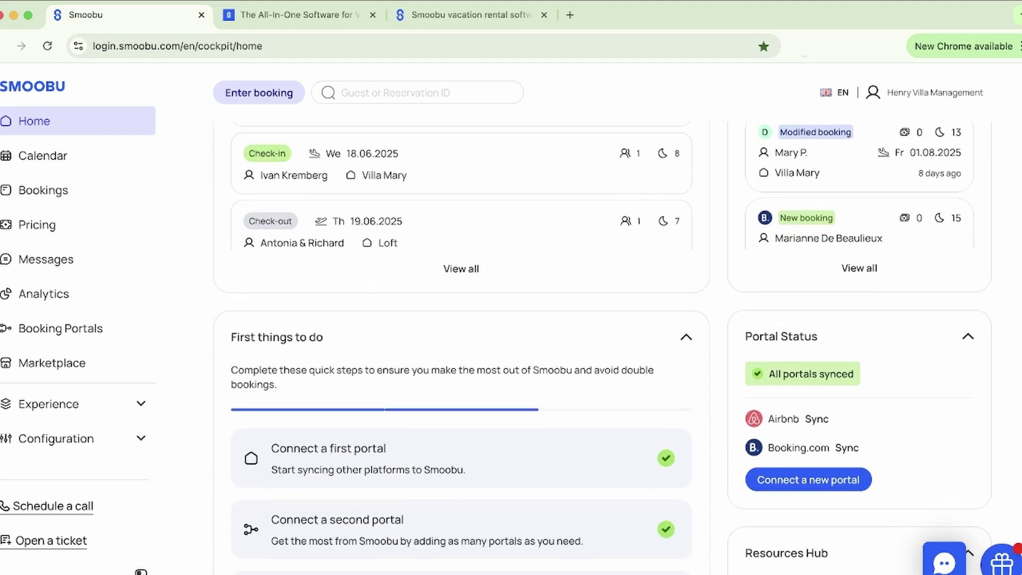
pyautogui.scroll(-2, 601, 346)
pyautogui.moveTo(271, 347); pyautogui.dragTo(387, 347)
pyautogui.moveTo(271, 418); pyautogui.dragTo(405, 418)
pyautogui.moveTo(266, 489); pyautogui.dragTo(425, 490)
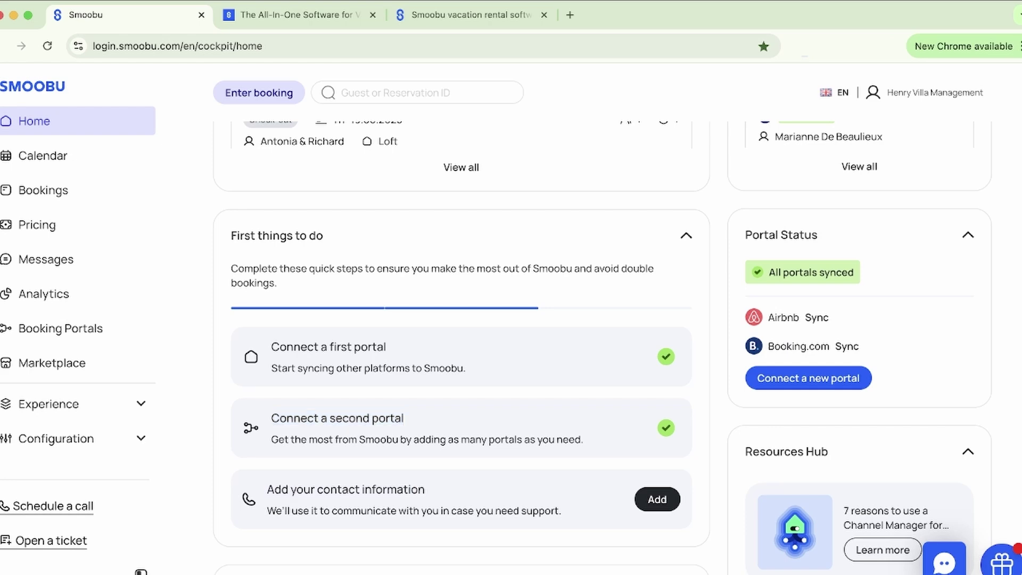
pyautogui.scroll(3, 461, 346)
# - Open the booking calendar and examine the listed properties Villa Mary, Villa Sunny and Loft
pyautogui.click(101, 156)
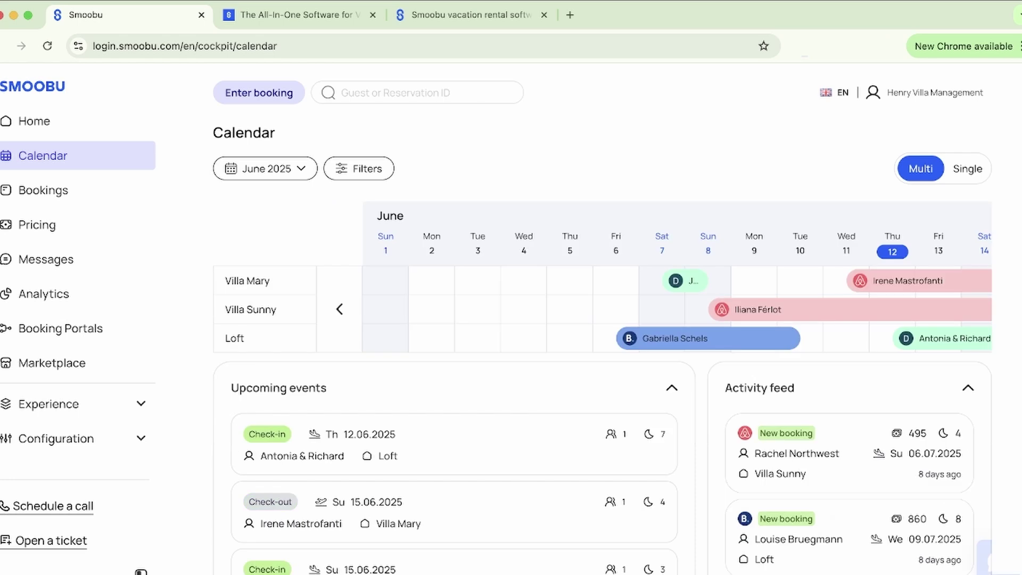
pyautogui.moveTo(225, 281); pyautogui.dragTo(269, 281)
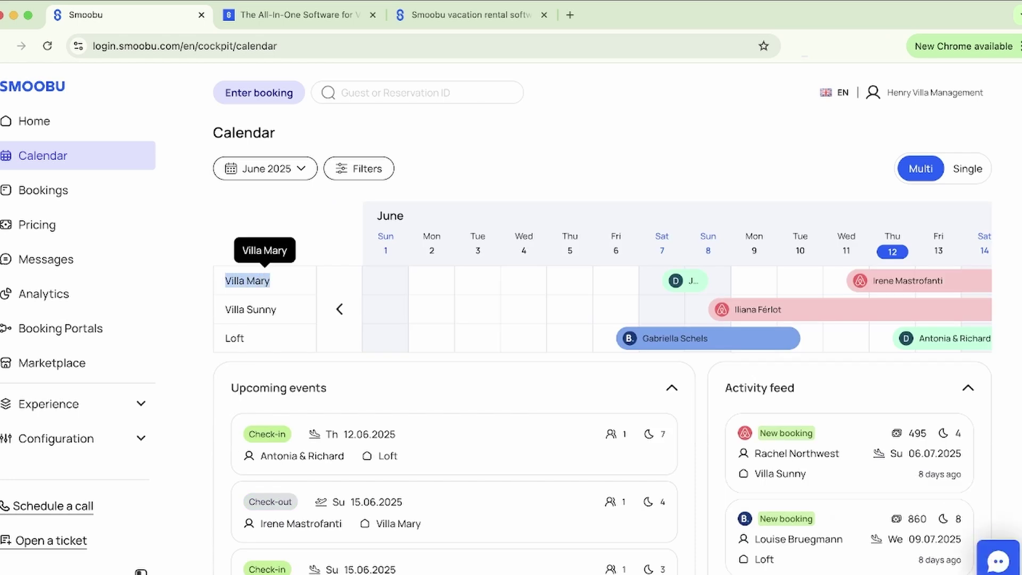
pyautogui.moveTo(231, 309); pyautogui.dragTo(276, 309)
pyautogui.moveTo(225, 338); pyautogui.dragTo(245, 338)
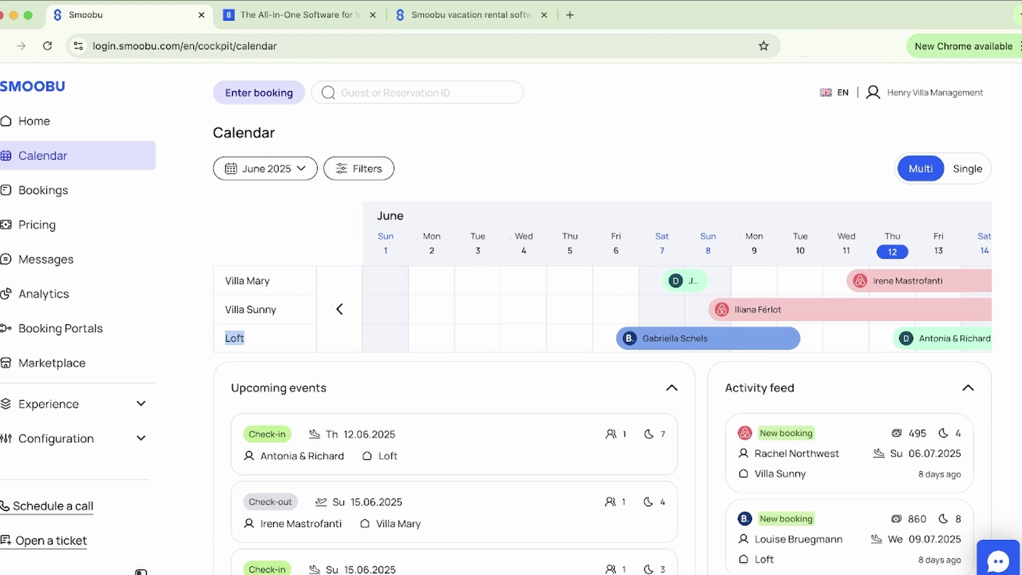
# - View the details of June's direct booking at Villa Mary, Airbnb booking at Villa Sunny and Booking.com booking at Loft, then close them
pyautogui.hscroll(3, 655, 308)
pyautogui.click(573, 280)
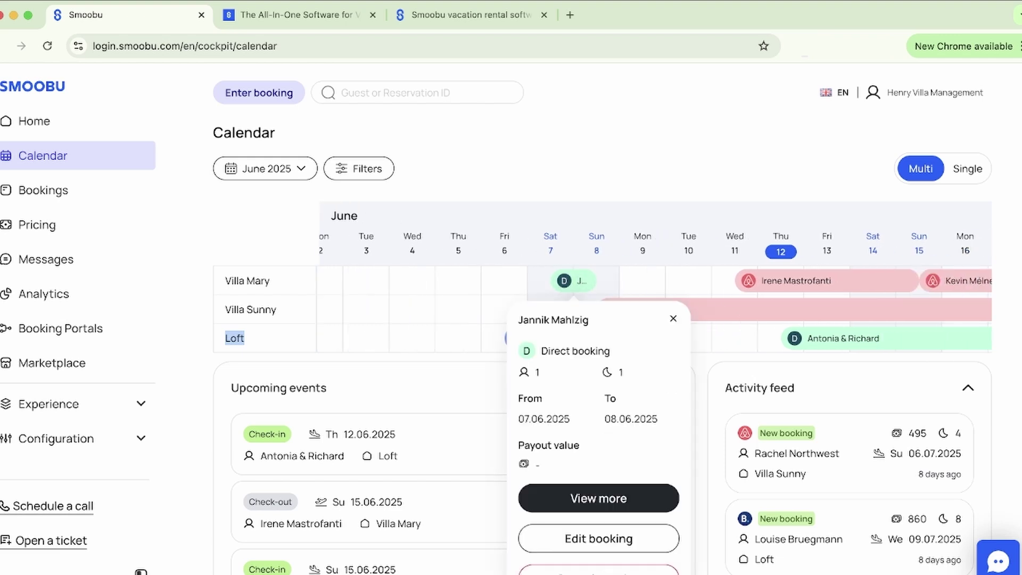
pyautogui.click(803, 309)
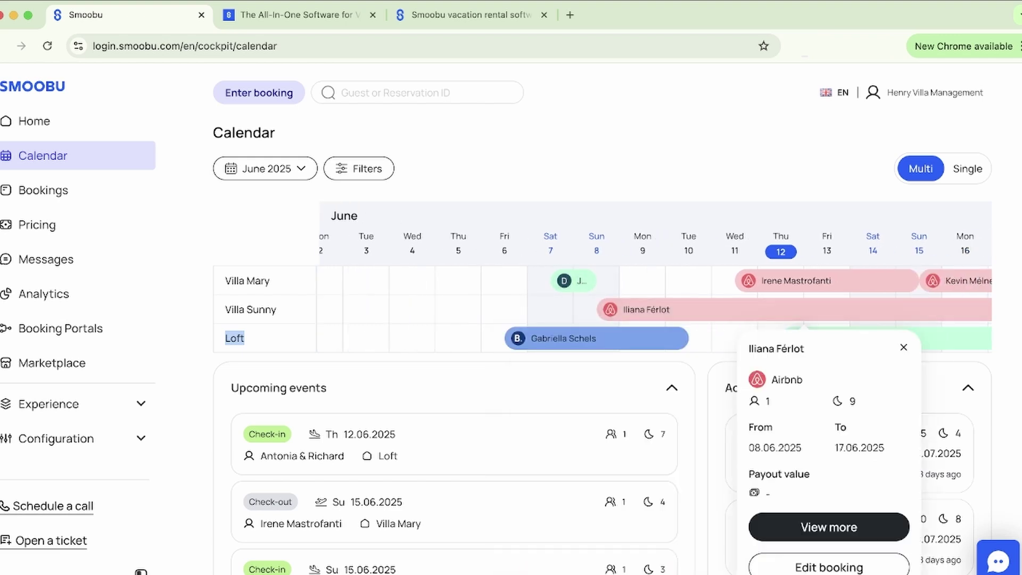
pyautogui.click(596, 338)
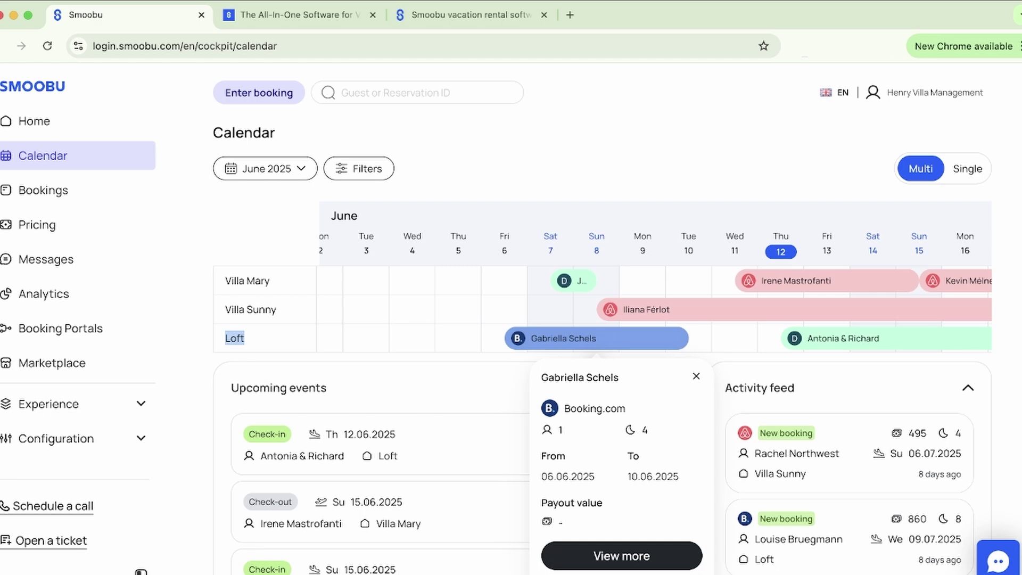
pyautogui.scroll(-2, 511, 319)
pyautogui.scroll(2, 511, 319)
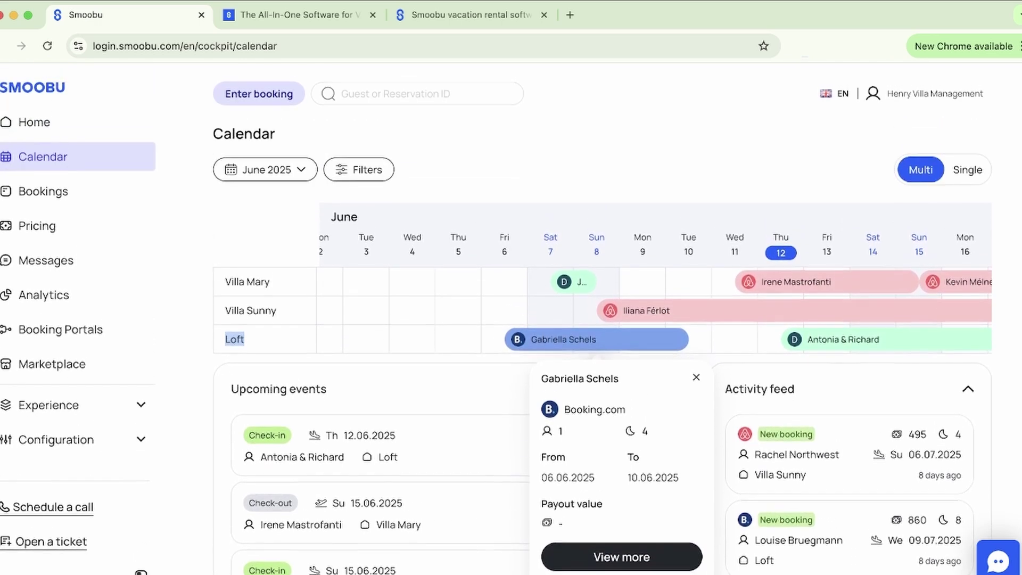
pyautogui.click(511, 393)
pyautogui.click(511, 392)
pyautogui.click(672, 388)
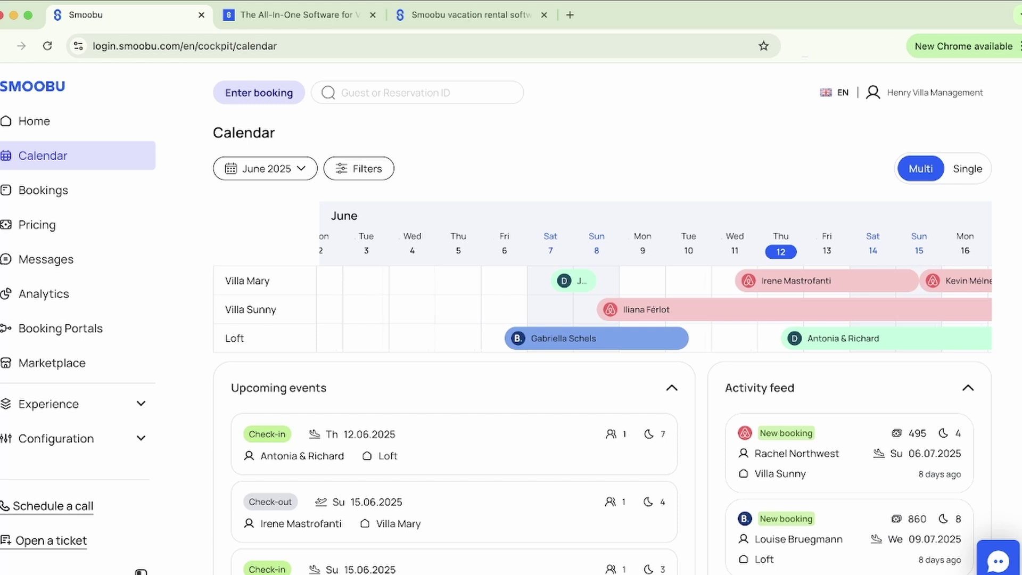
# - Look at the rest of June for all properties, and switch the calendar to the Single view for Villa Mary
pyautogui.hscroll(8, 654, 309)
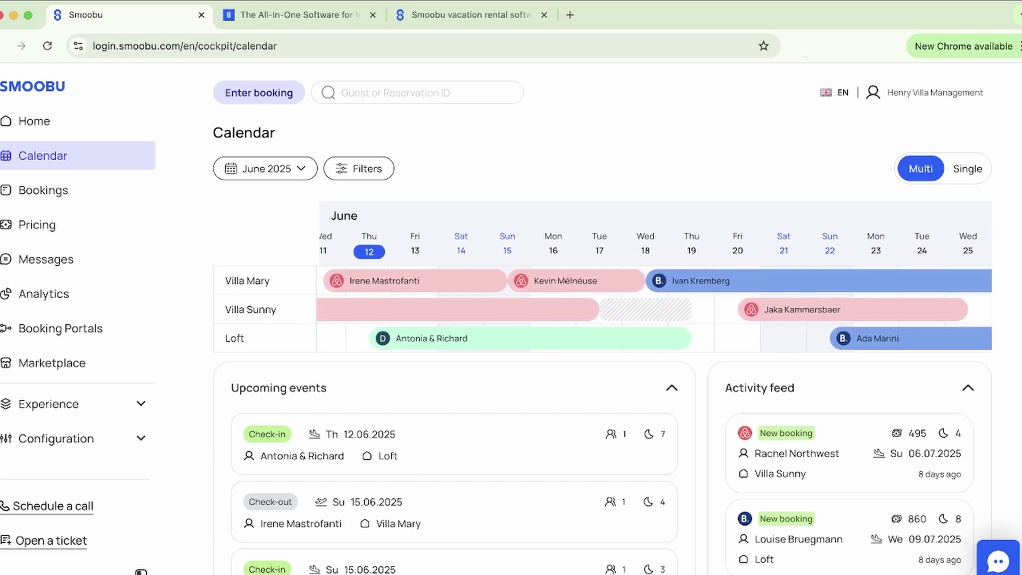
pyautogui.click(967, 168)
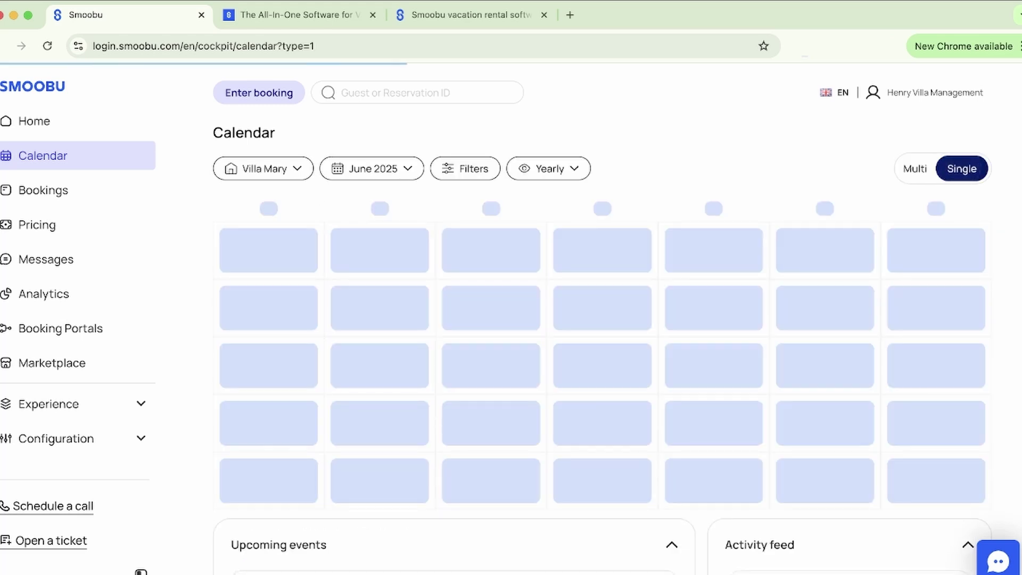
pyautogui.scroll(-4, 601, 346)
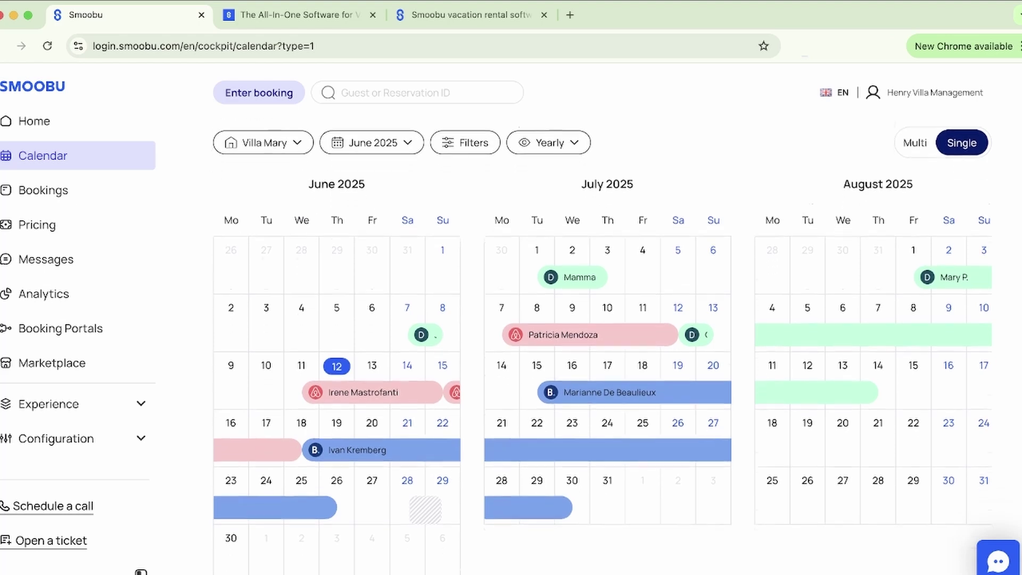
pyautogui.scroll(4, 601, 345)
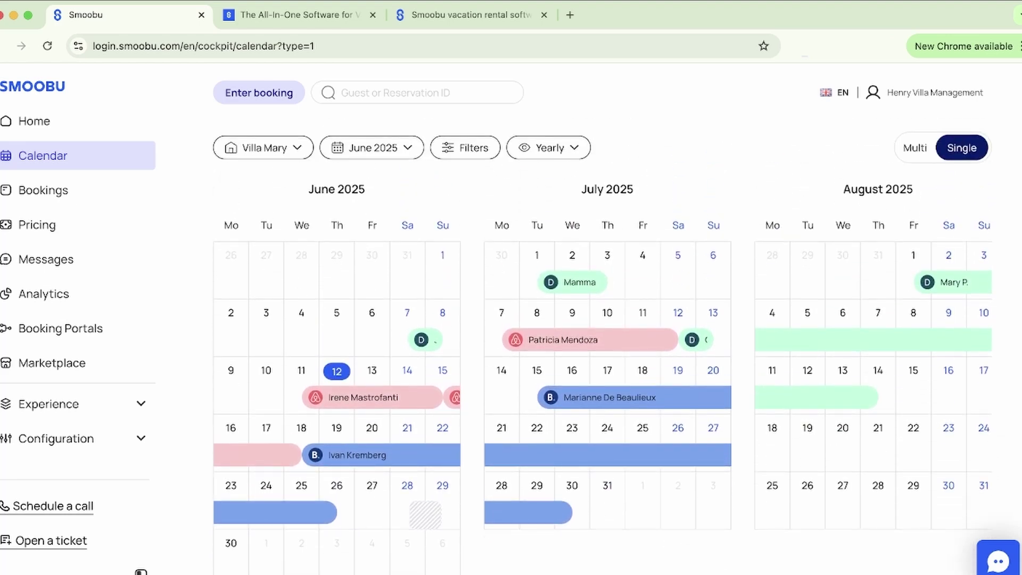
# - Open the bookings list and examine its Property, Portal and Status filters and the export options
pyautogui.click(98, 188)
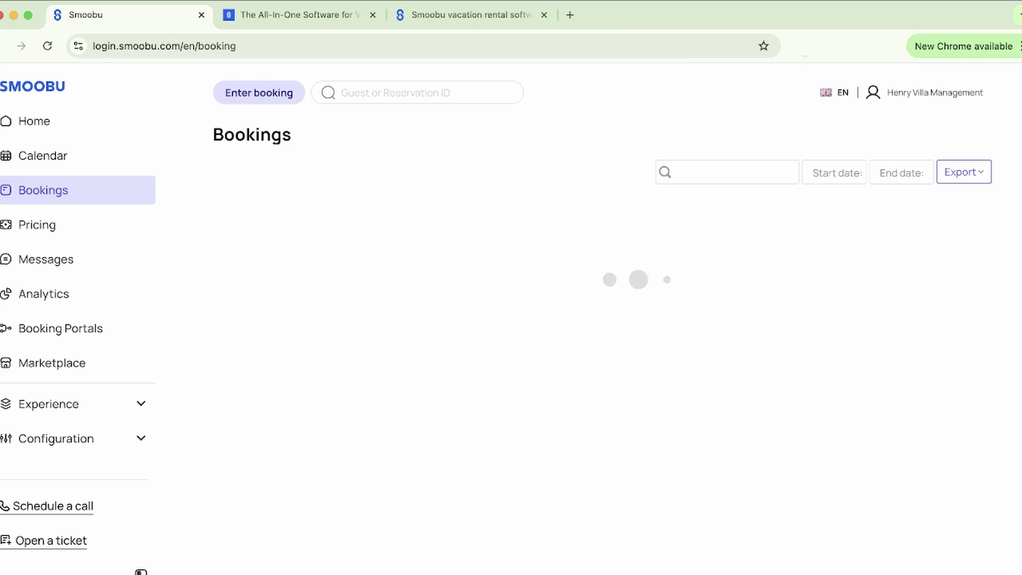
pyautogui.scroll(-3, 602, 223)
pyautogui.scroll(2, 601, 223)
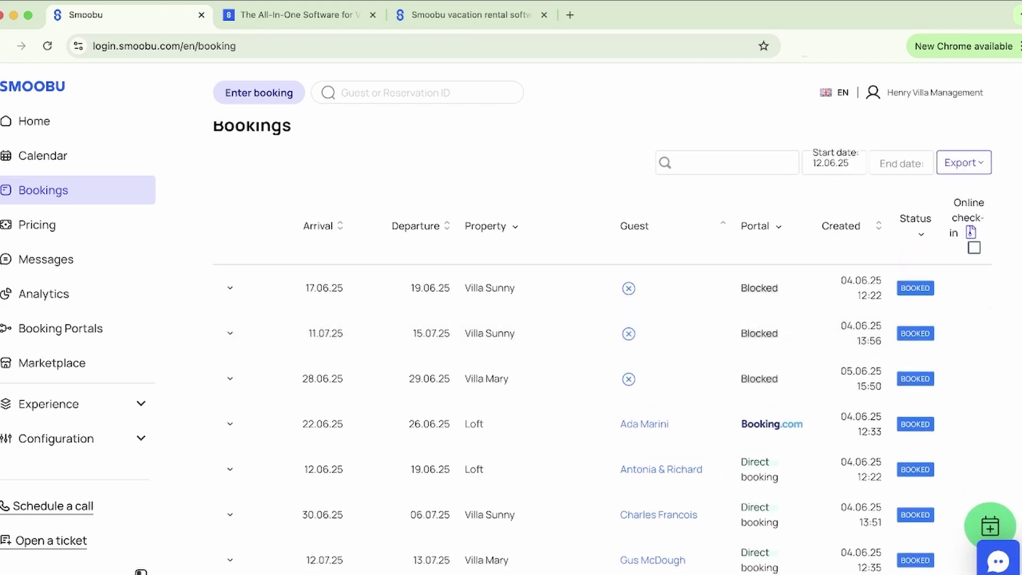
pyautogui.click(515, 227)
pyautogui.click(778, 227)
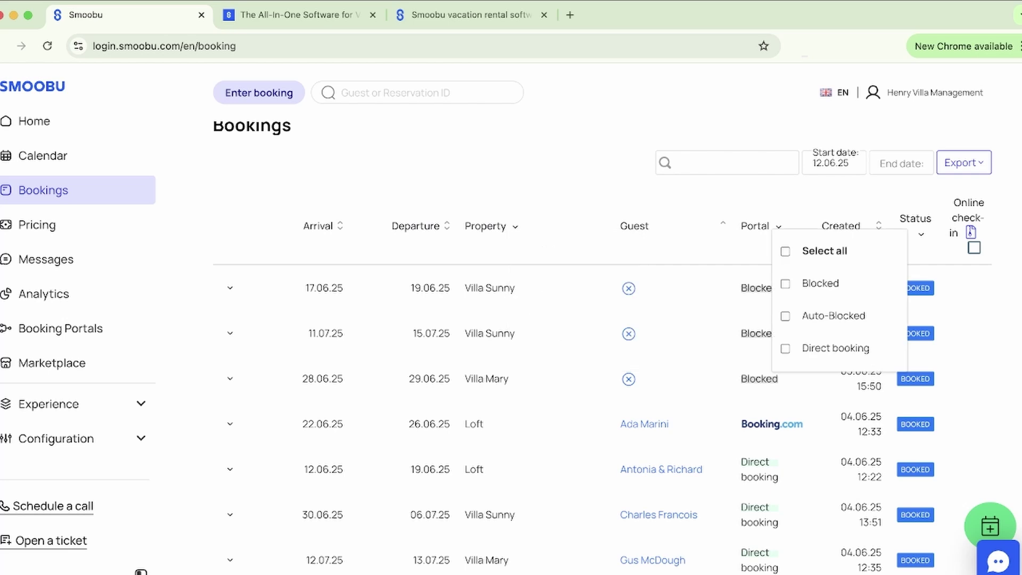
pyautogui.click(920, 234)
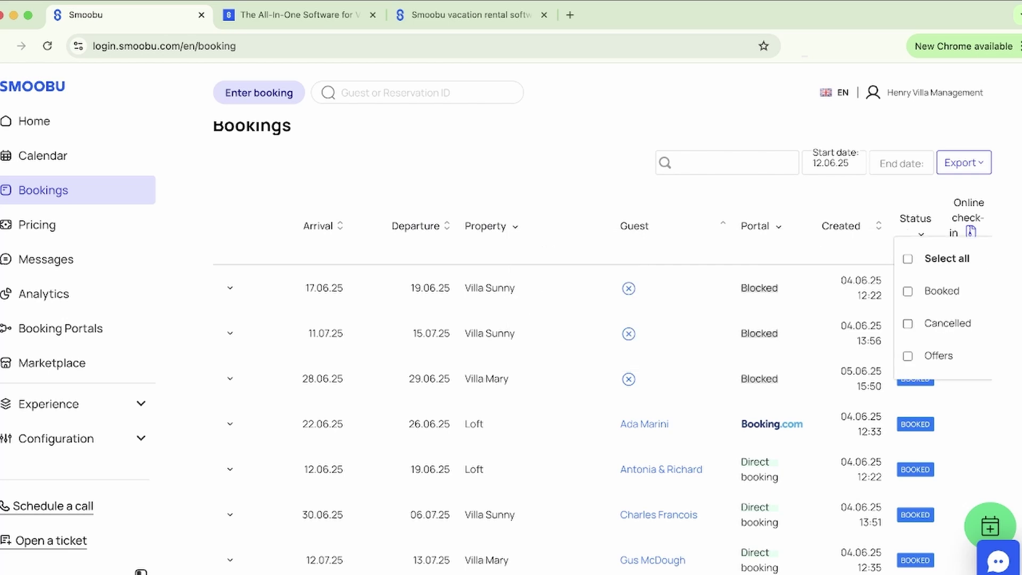
pyautogui.click(963, 163)
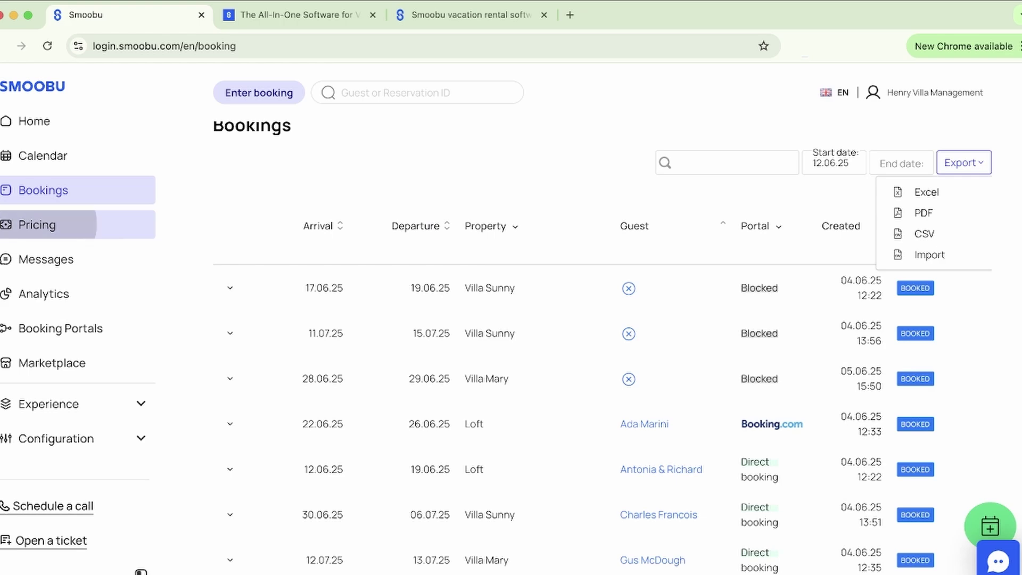
# - Open the Pricing page with the daily rates of all properties
pyautogui.click(37, 225)
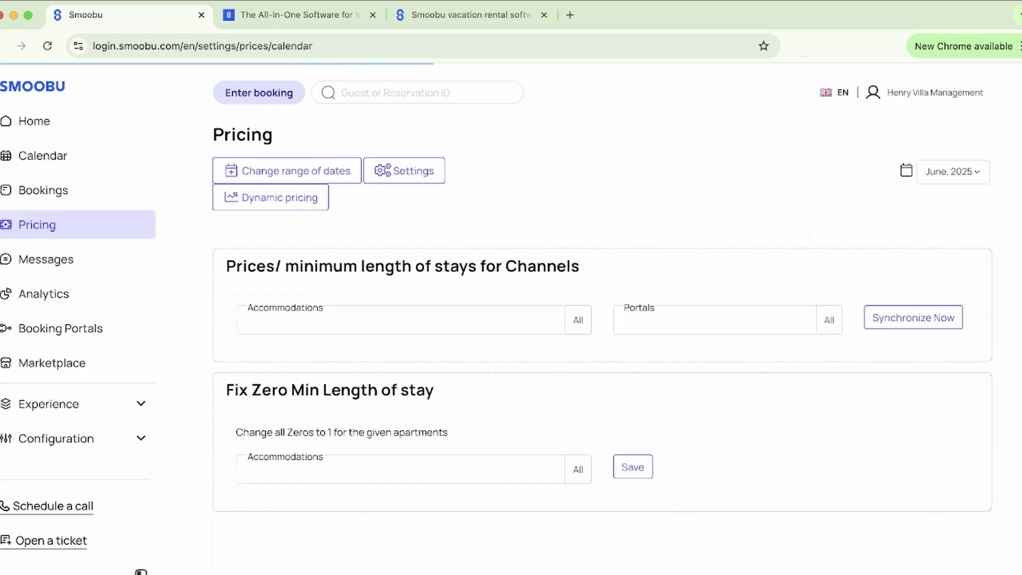
pyautogui.moveTo(214, 134); pyautogui.dragTo(273, 134)
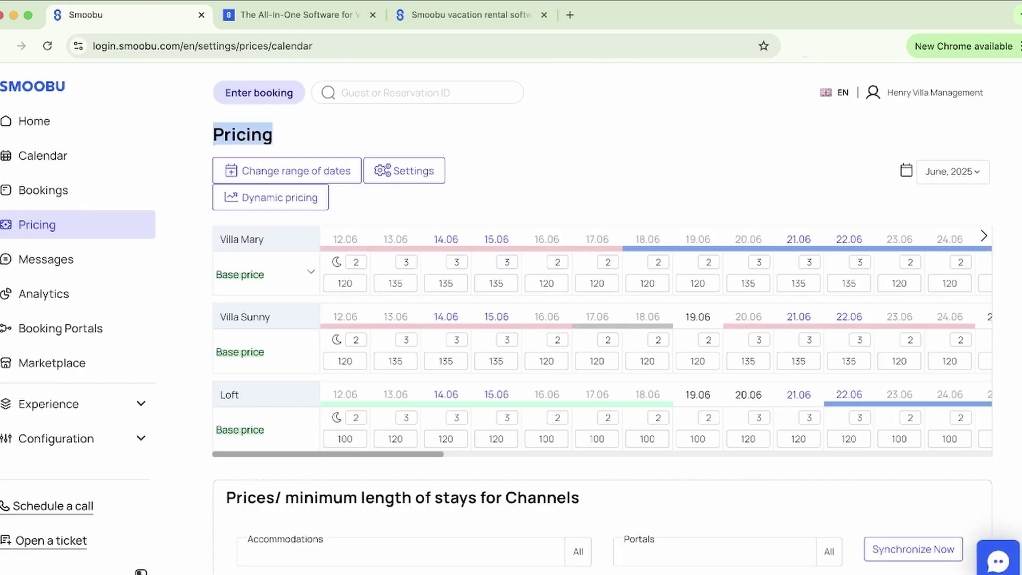
pyautogui.click(282, 135)
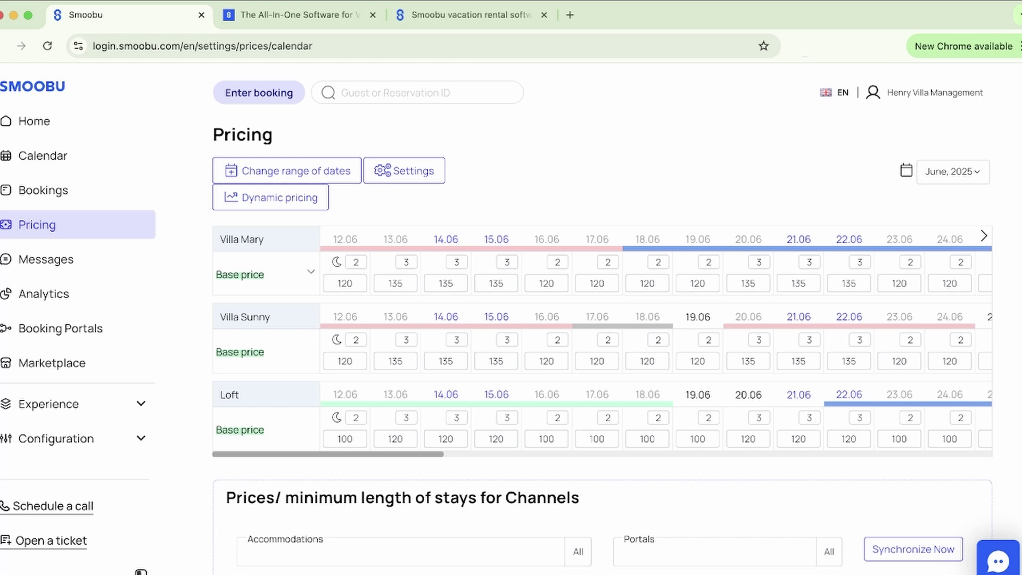
# - Review the form for changing prices and minimum nights over a range of dates, and close it without changes
pyautogui.click(287, 171)
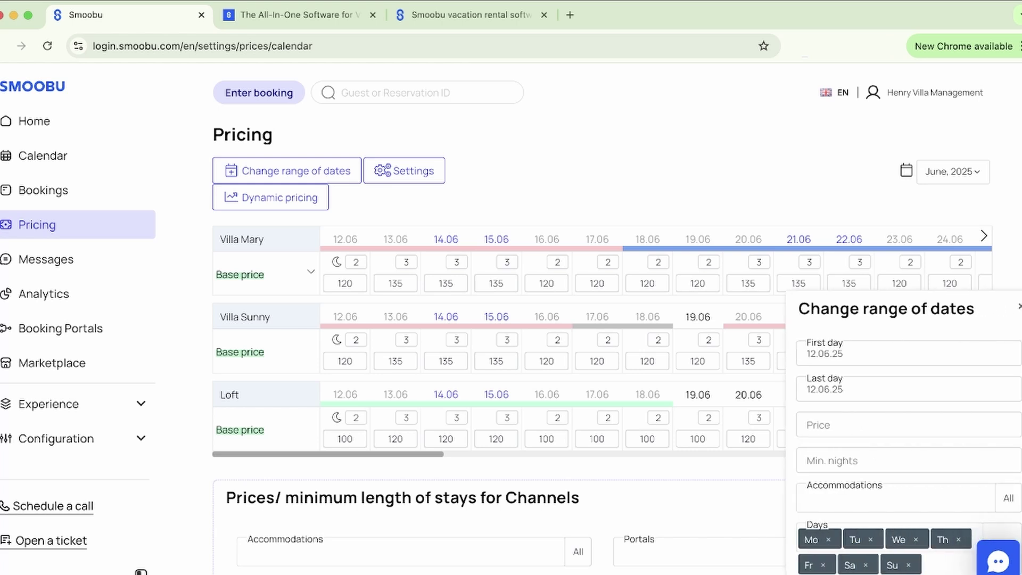
pyautogui.scroll(-2, 908, 449)
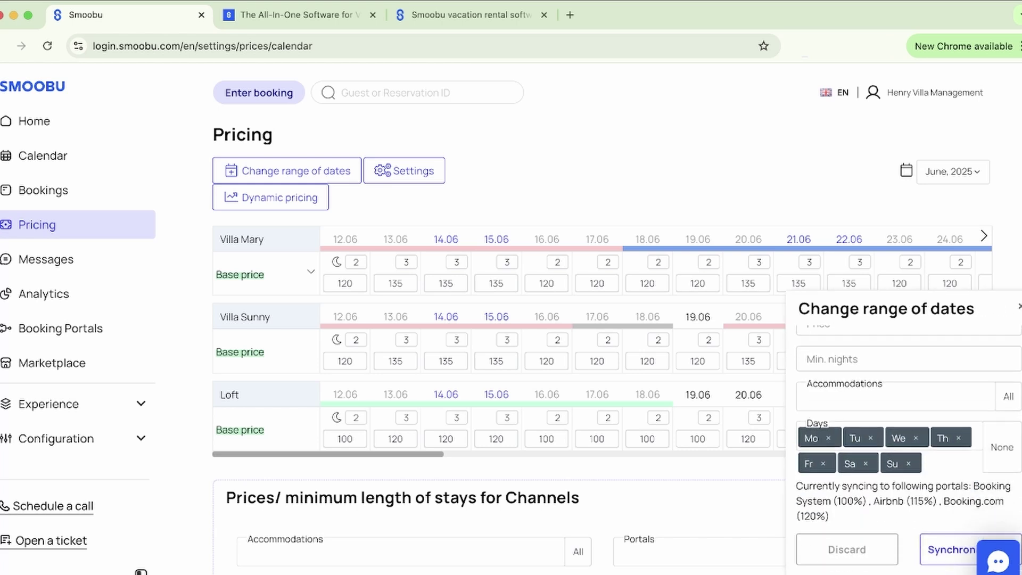
pyautogui.scroll(2, 909, 450)
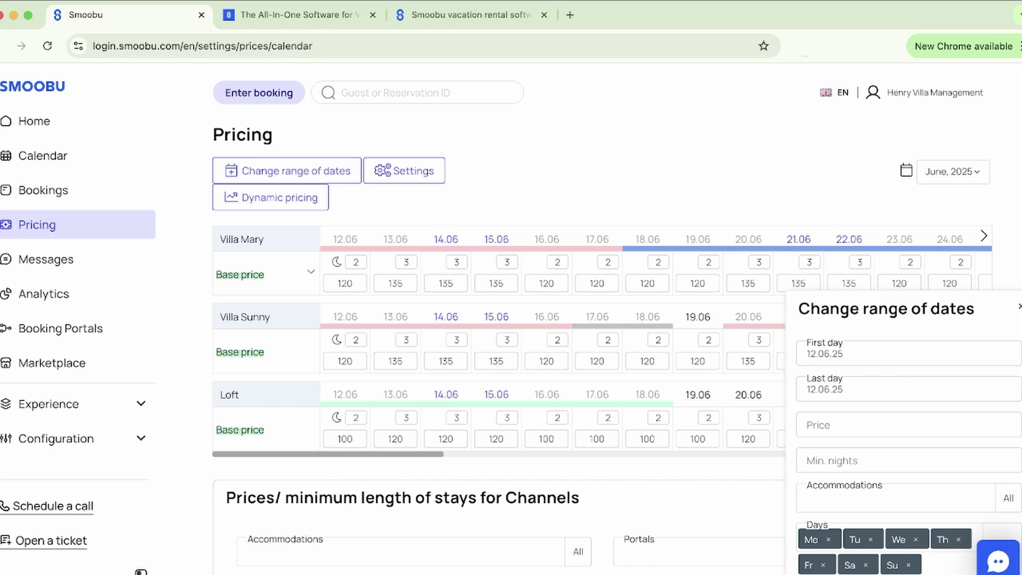
pyautogui.click(1020, 306)
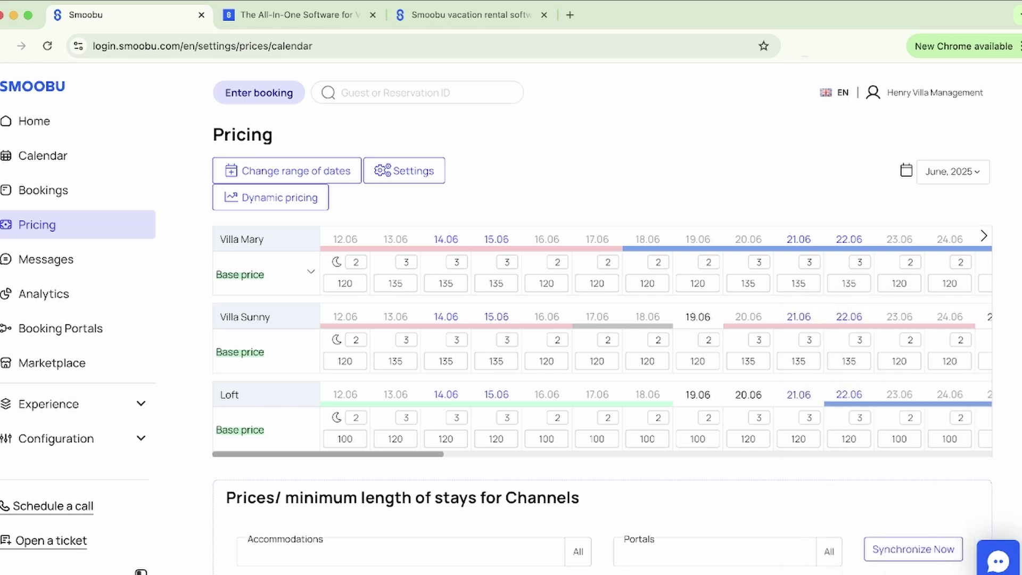
# - Expand Villa Mary's base price and examine the percentage markups for Airbnb and Booking.com
pyautogui.click(311, 272)
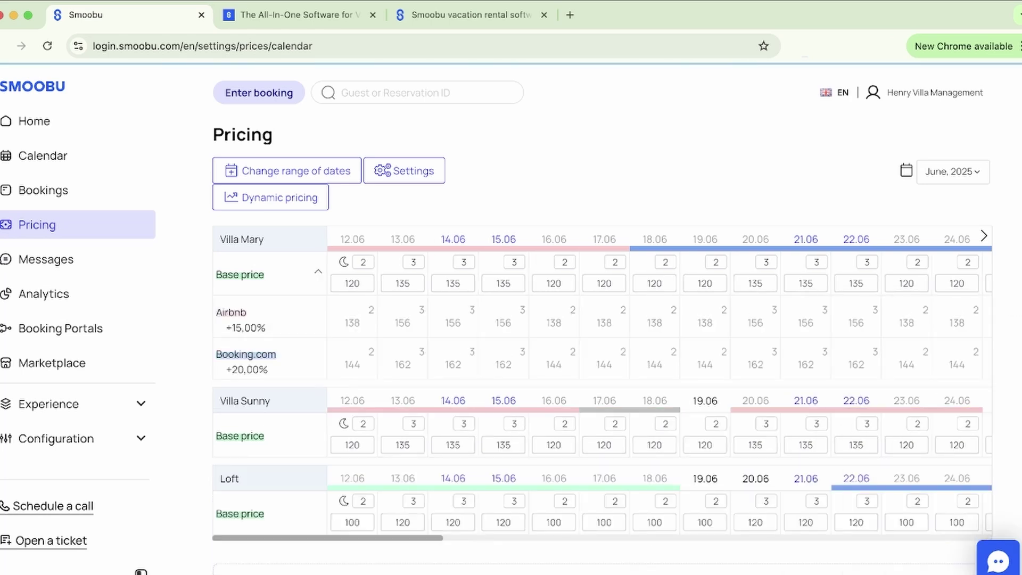
pyautogui.moveTo(225, 327); pyautogui.dragTo(265, 327)
pyautogui.moveTo(226, 370); pyautogui.dragTo(267, 370)
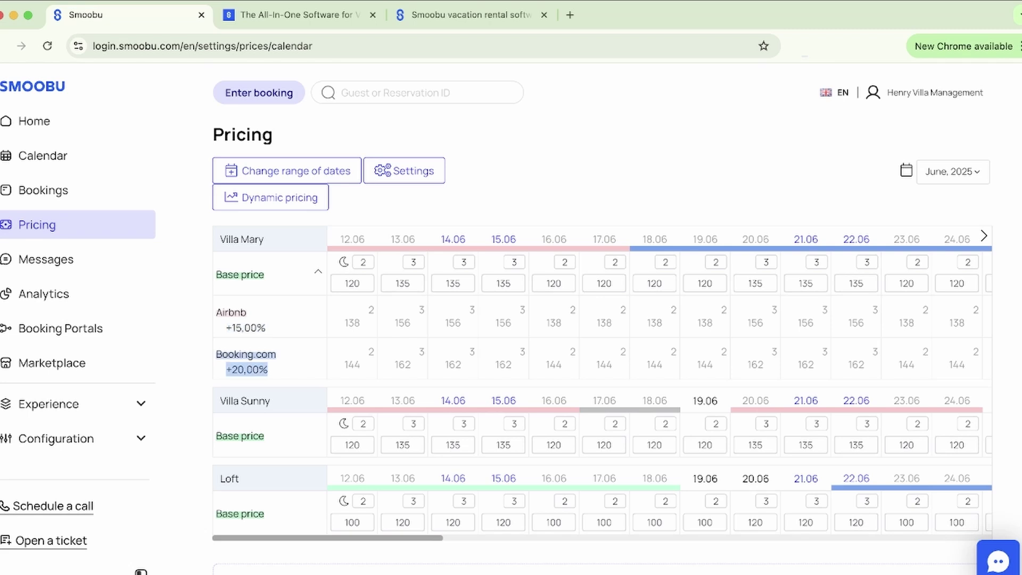
pyautogui.click(268, 370)
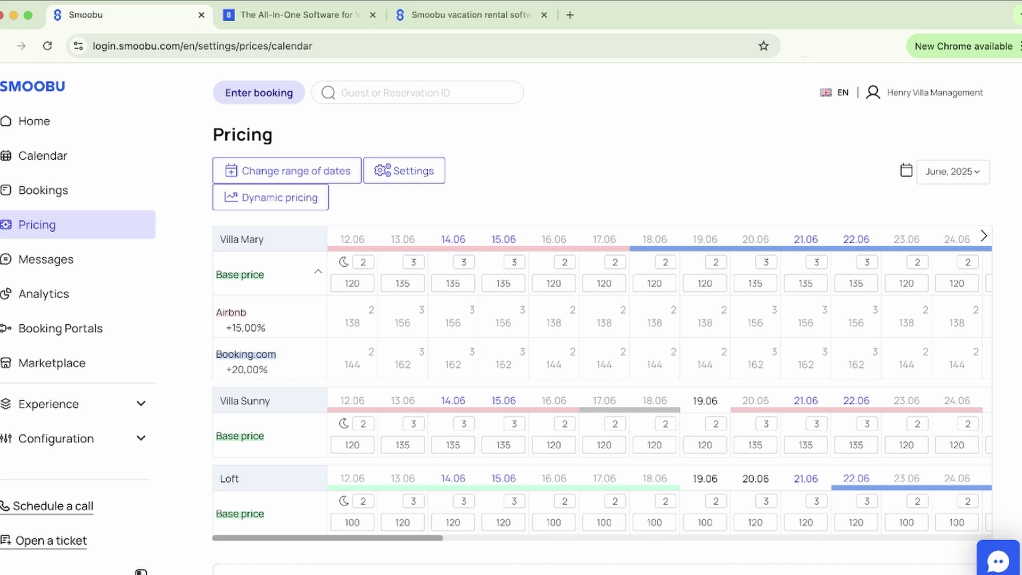
# - Open the percentage adjustment settings, check the Airbnb markup, and overwrite the portal prices with the set percentages
pyautogui.click(405, 171)
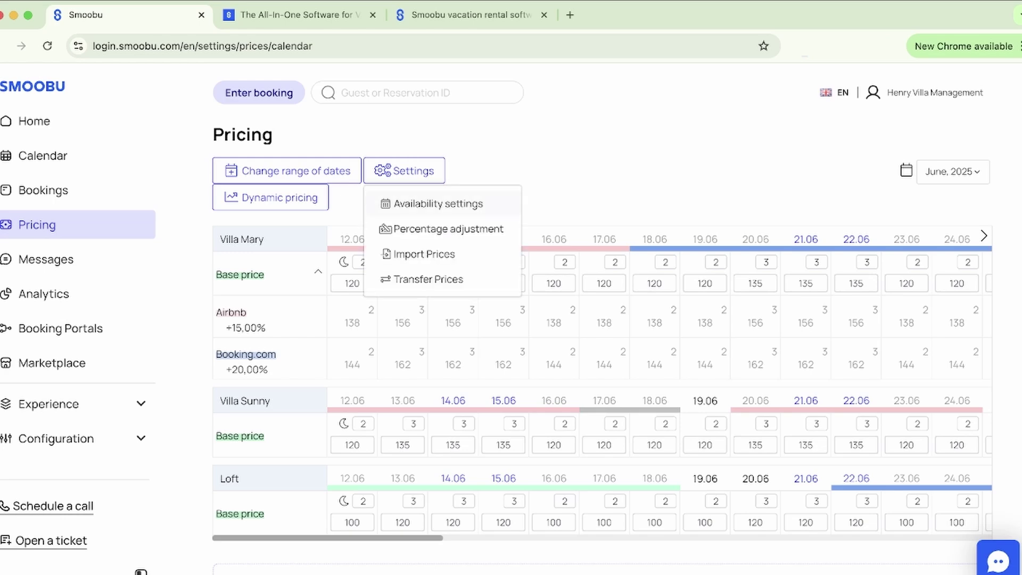
pyautogui.click(448, 229)
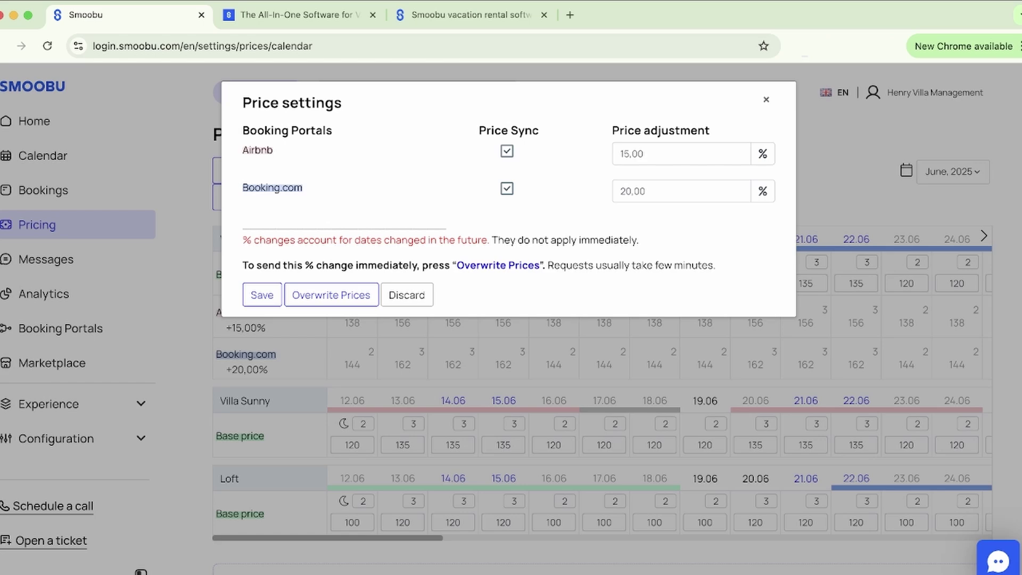
pyautogui.click(620, 153)
pyautogui.doubleClick(620, 153)
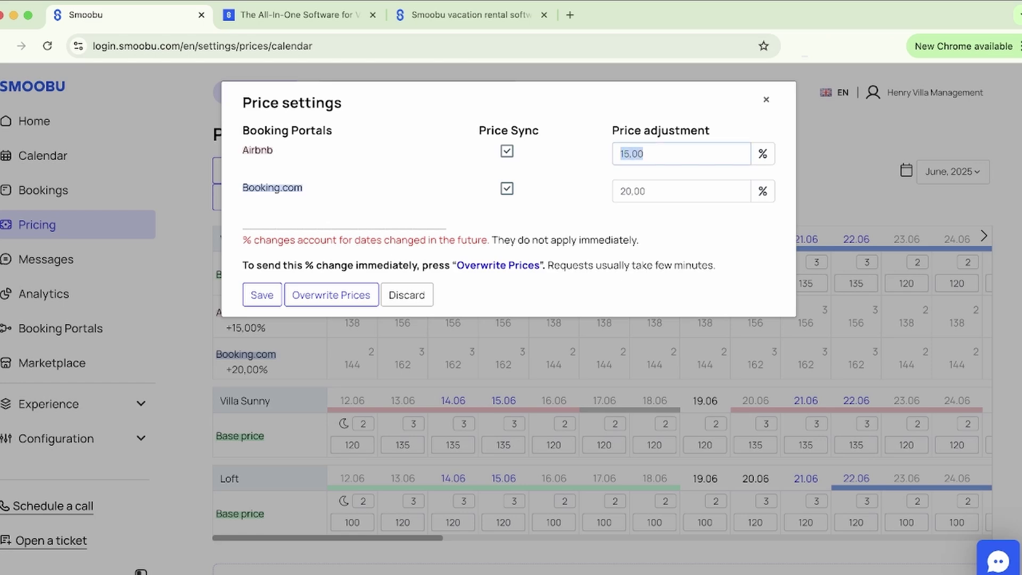
pyautogui.click(331, 294)
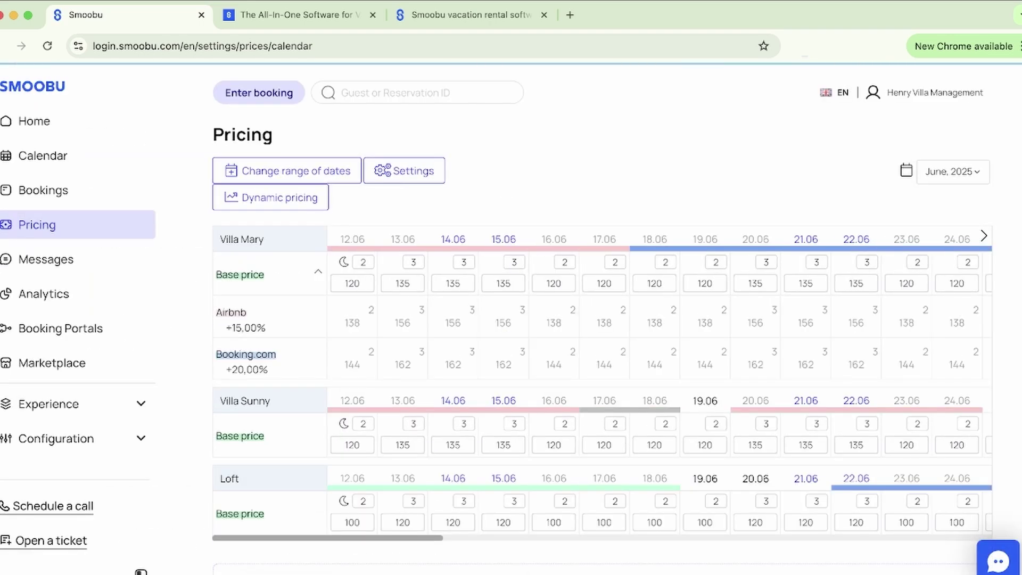
# - Compare Villa Mary's base price for 12.06 with the marked-up Airbnb price for the same date
pyautogui.moveTo(227, 327); pyautogui.dragTo(266, 327)
pyautogui.moveTo(344, 284); pyautogui.dragTo(361, 284)
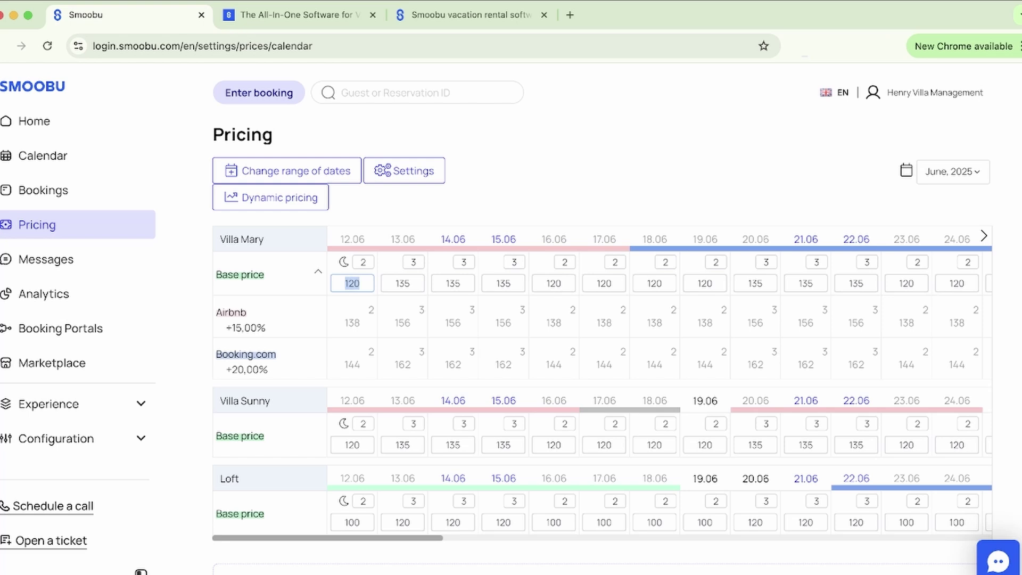
pyautogui.doubleClick(353, 323)
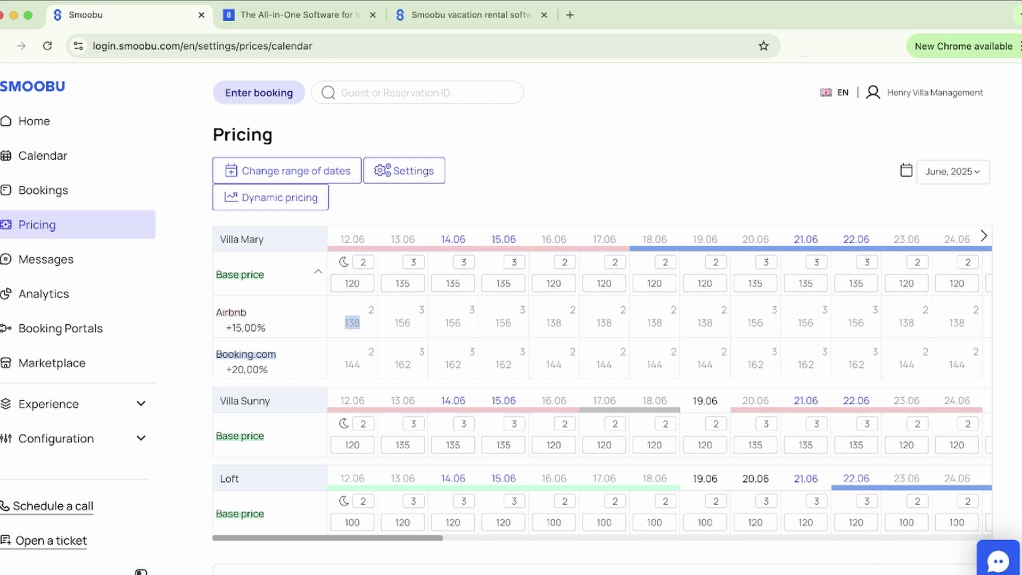
pyautogui.click(353, 323)
pyautogui.moveTo(216, 274); pyautogui.dragTo(253, 275)
pyautogui.click(253, 274)
# - Review the form for transferring prices from one year to the following, and close it without changes
pyautogui.click(404, 171)
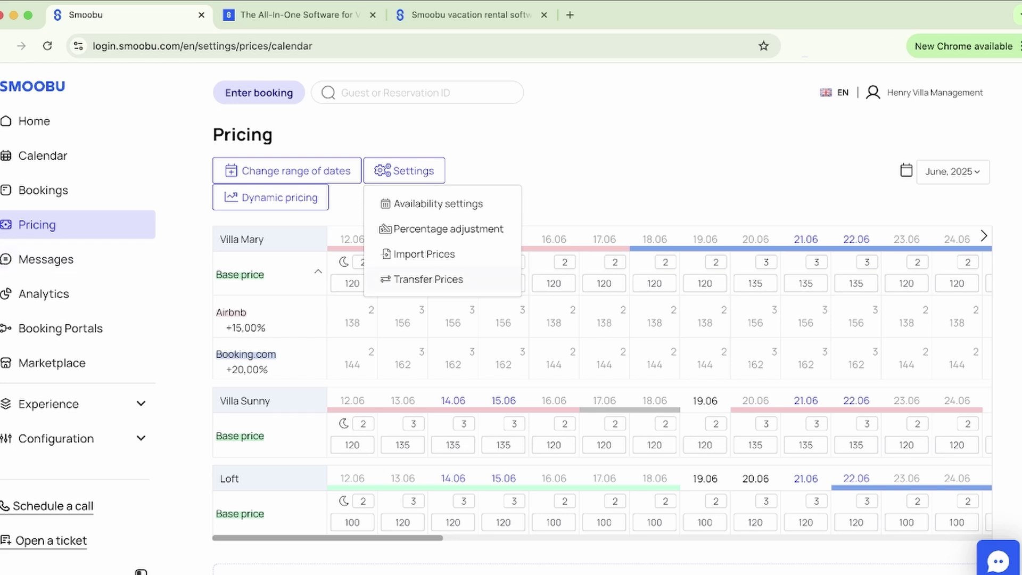
pyautogui.click(429, 279)
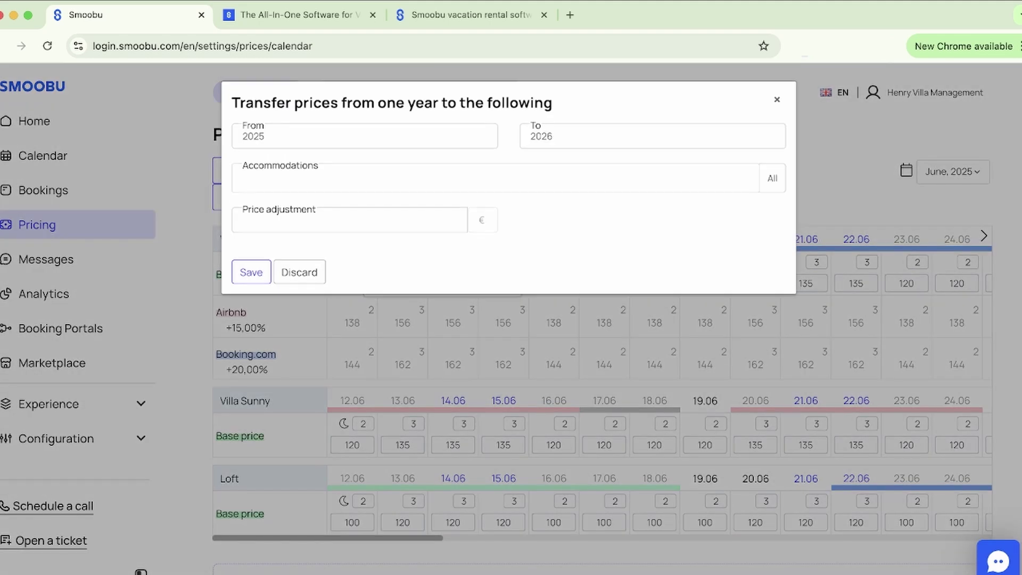
pyautogui.click(777, 100)
# - Review the availability settings per portal and property, and close them without changes
pyautogui.click(405, 171)
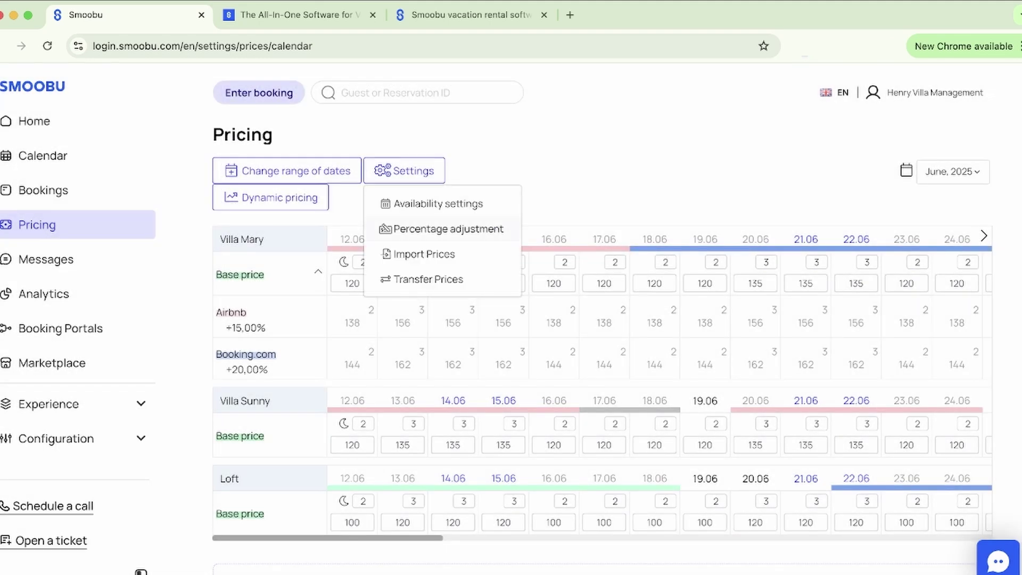
pyautogui.click(438, 203)
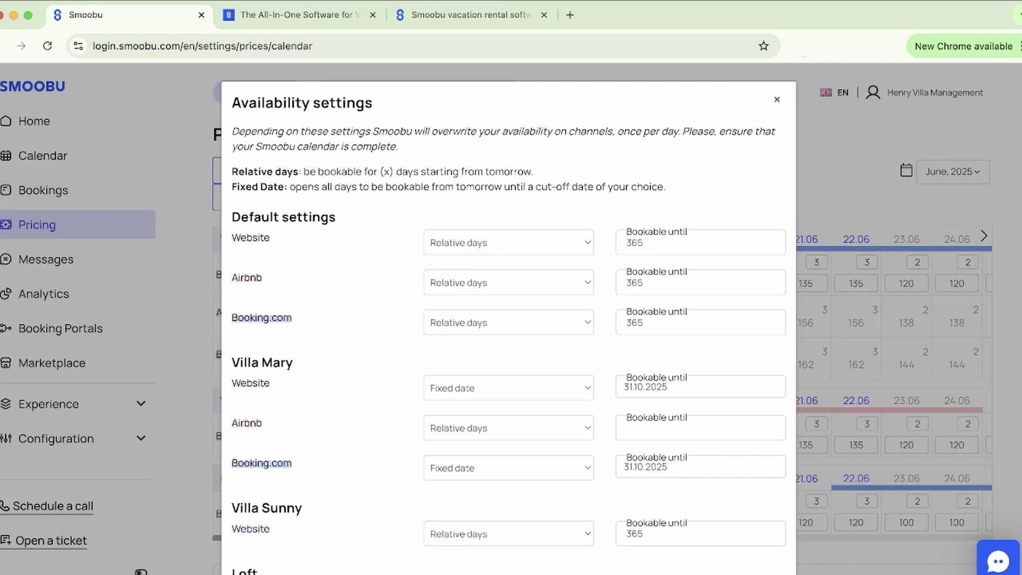
pyautogui.press('Escape')
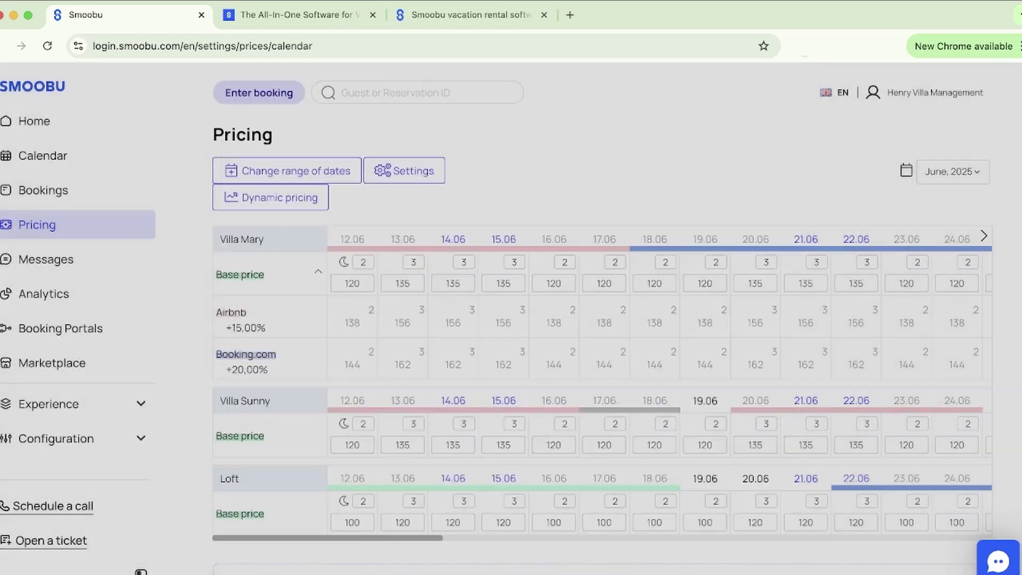
# - Open the Messages page and examine the guest conversations and the reply form
pyautogui.click(46, 259)
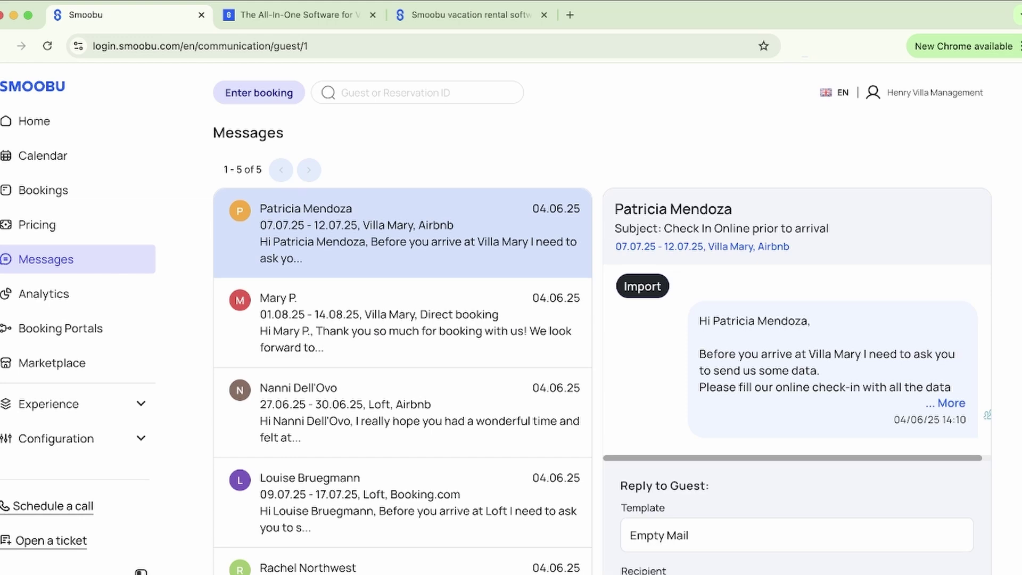
pyautogui.moveTo(213, 133); pyautogui.dragTo(285, 133)
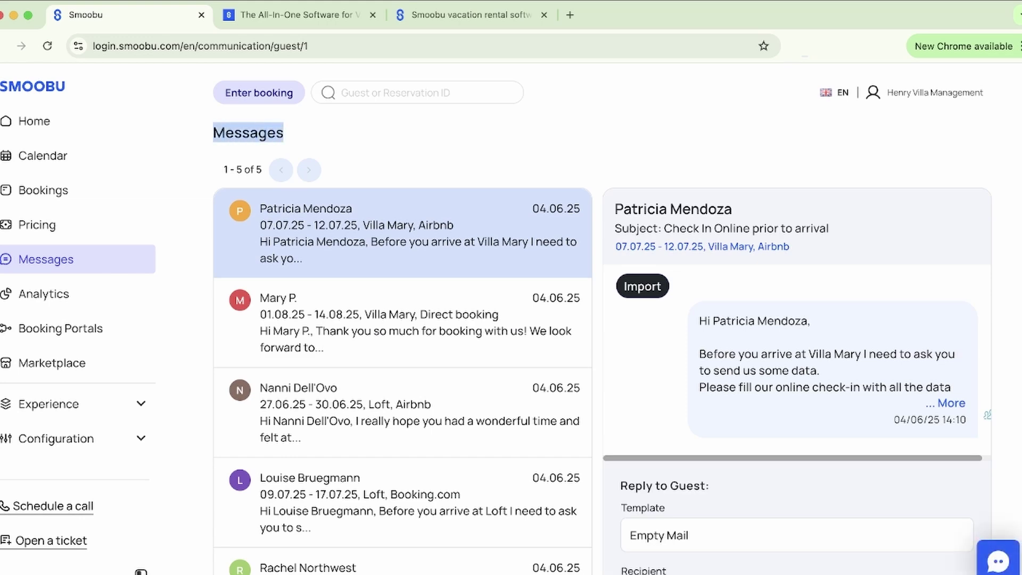
pyautogui.click(290, 134)
pyautogui.scroll(-5, 601, 346)
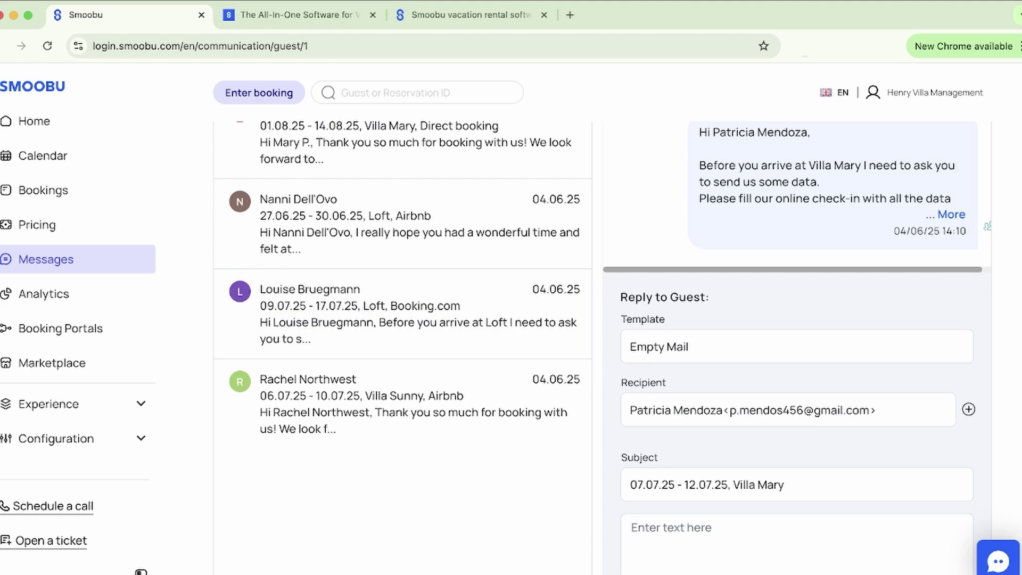
pyautogui.scroll(-3, 602, 346)
pyautogui.scroll(4, 602, 345)
pyautogui.scroll(3, 601, 346)
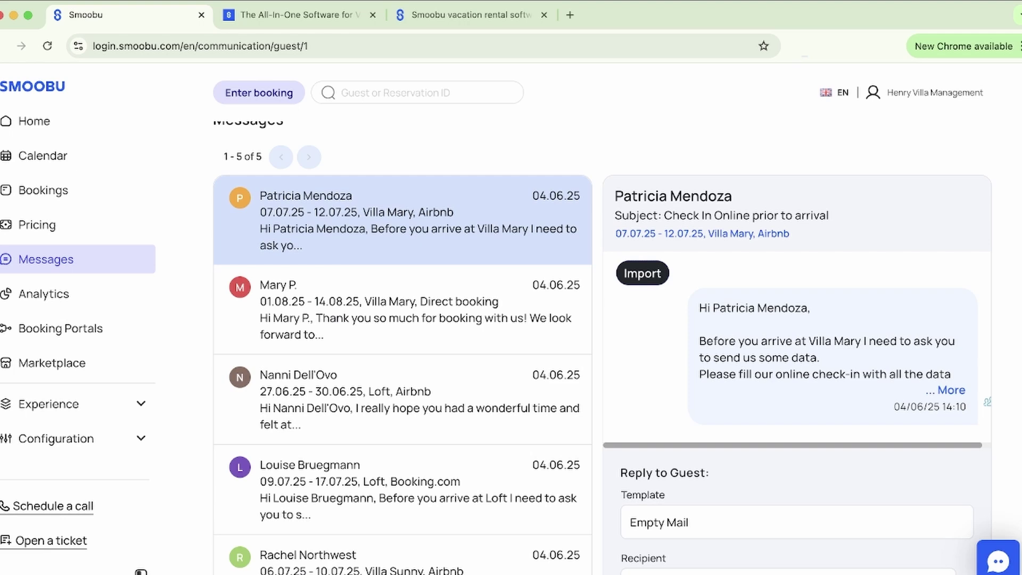
# - Open the Analytics page and examine the start month choices and the accommodations filter
pyautogui.click(43, 294)
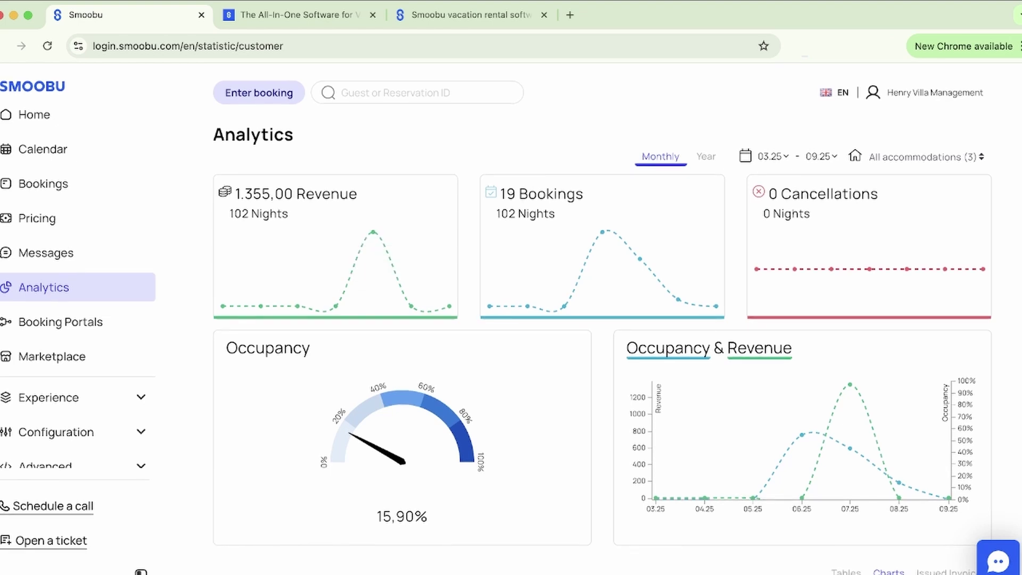
pyautogui.click(773, 156)
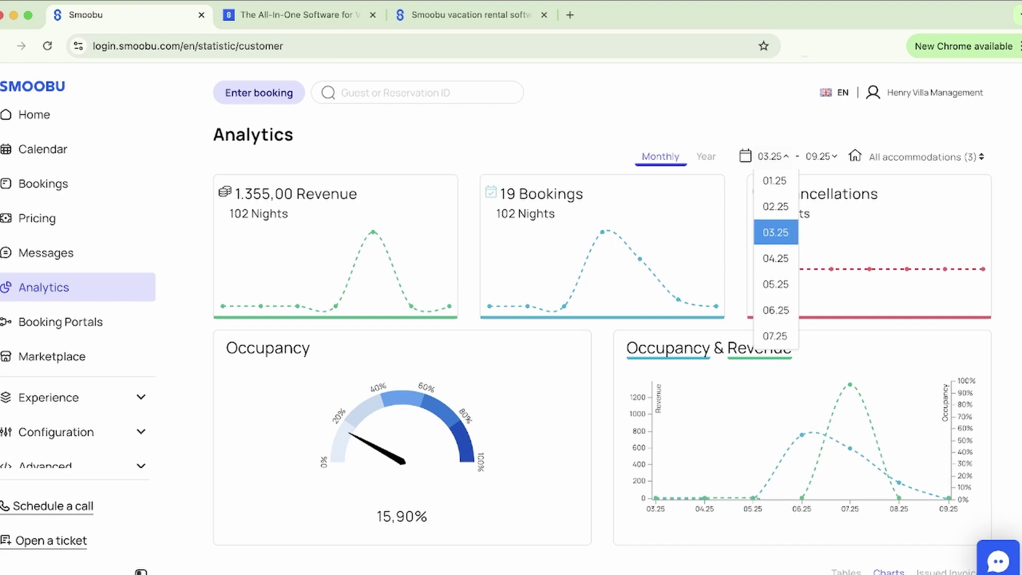
pyautogui.click(926, 157)
pyautogui.scroll(-1, 926, 290)
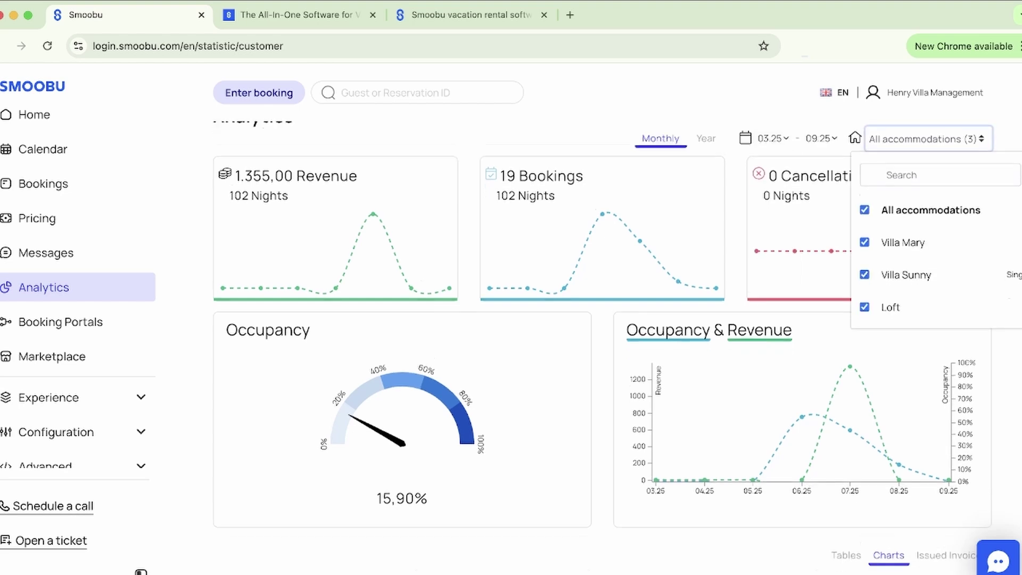
pyautogui.scroll(1, 617, 346)
# - Set the start month of the analytics period to 01.25 and look through the end month choices without changing them
pyautogui.click(772, 156)
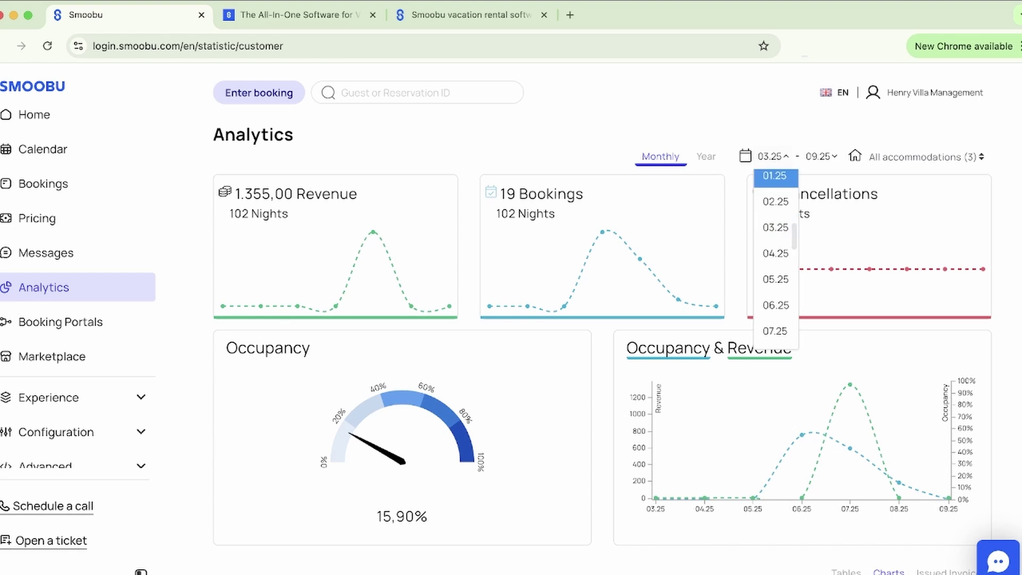
pyautogui.click(775, 175)
pyautogui.click(820, 156)
pyautogui.scroll(5, 823, 232)
pyautogui.scroll(2, 823, 240)
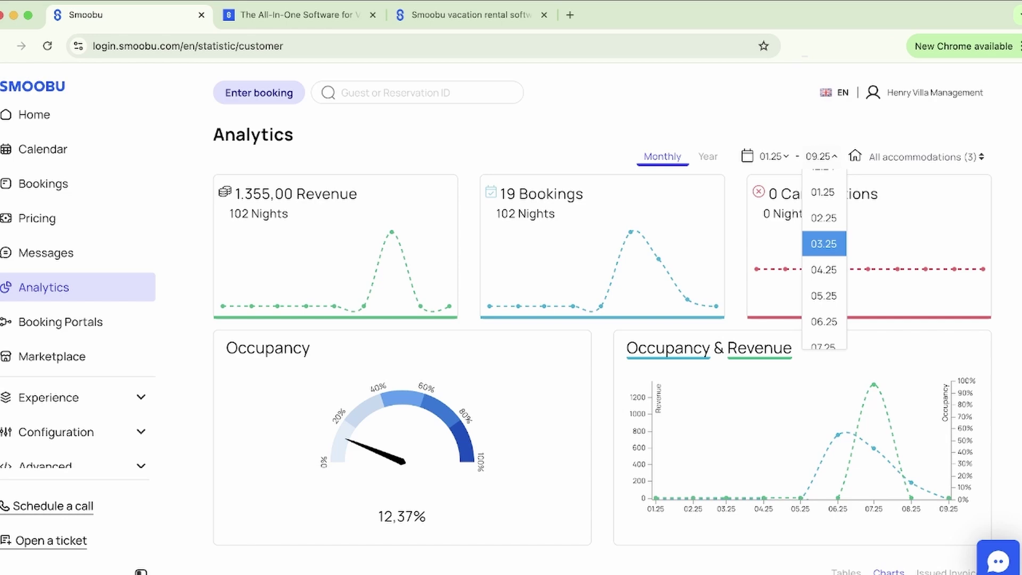
pyautogui.click(923, 201)
# - Examine the occupancy and revenue graphs and the charts of revenues, bookings and nights per portal
pyautogui.scroll(-1, 924, 201)
pyautogui.scroll(-3, 602, 346)
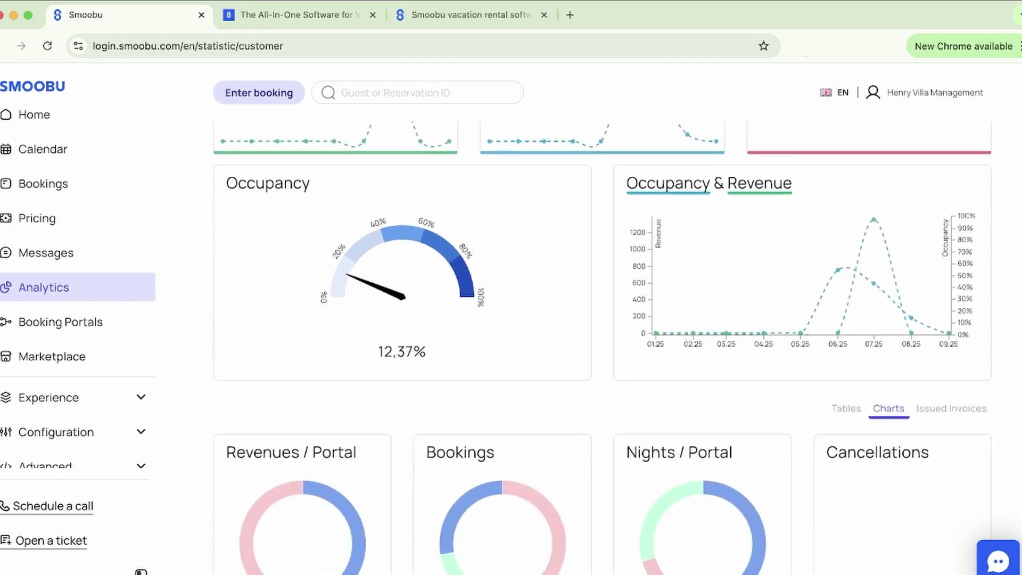
pyautogui.scroll(-3, 602, 348)
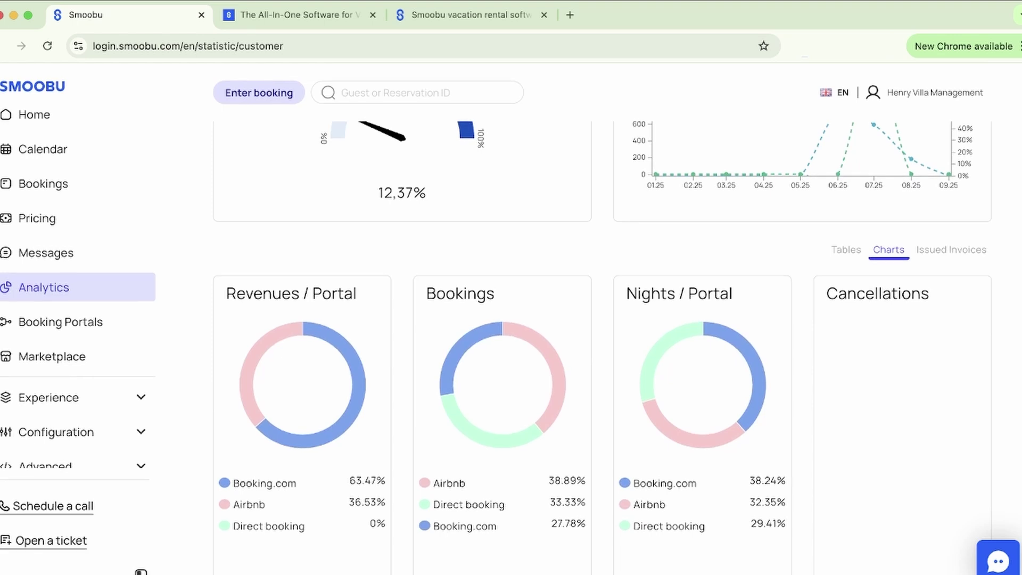
pyautogui.scroll(5, 602, 341)
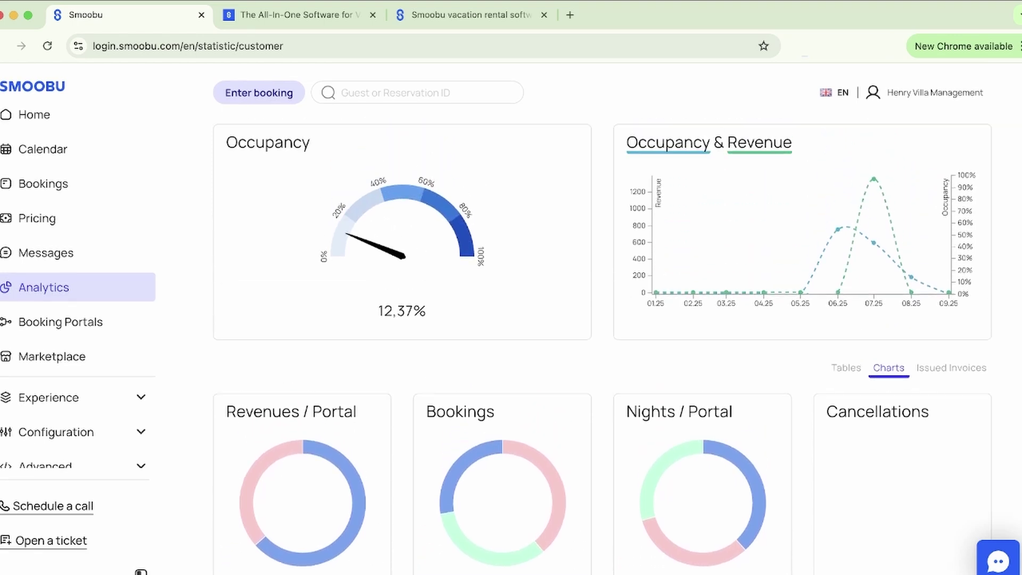
pyautogui.scroll(1, 602, 346)
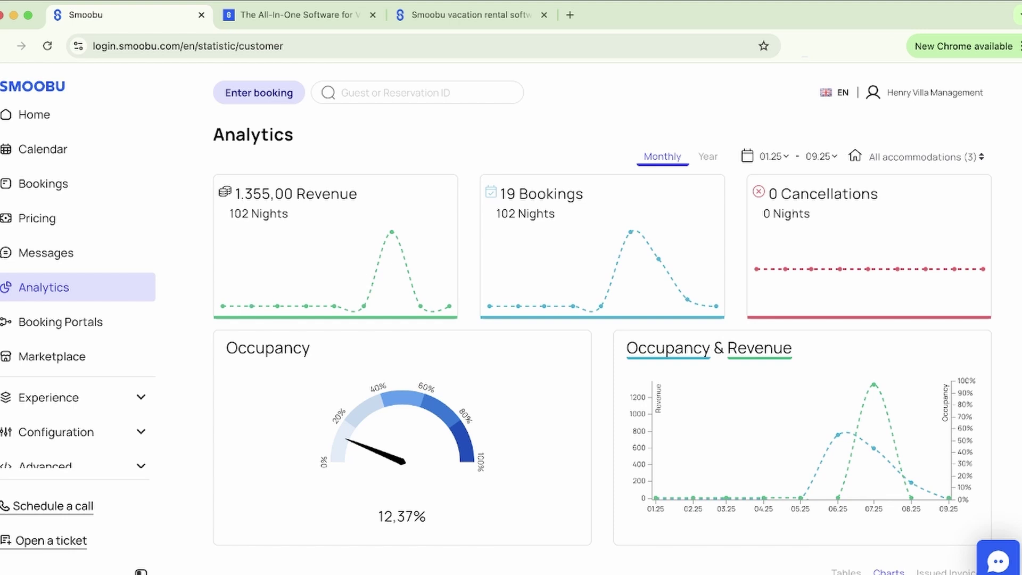
pyautogui.moveTo(226, 348); pyautogui.dragTo(310, 348)
# - Open the Booking Portals page and browse the portals available to add, closing the list without choosing one
pyautogui.click(107, 322)
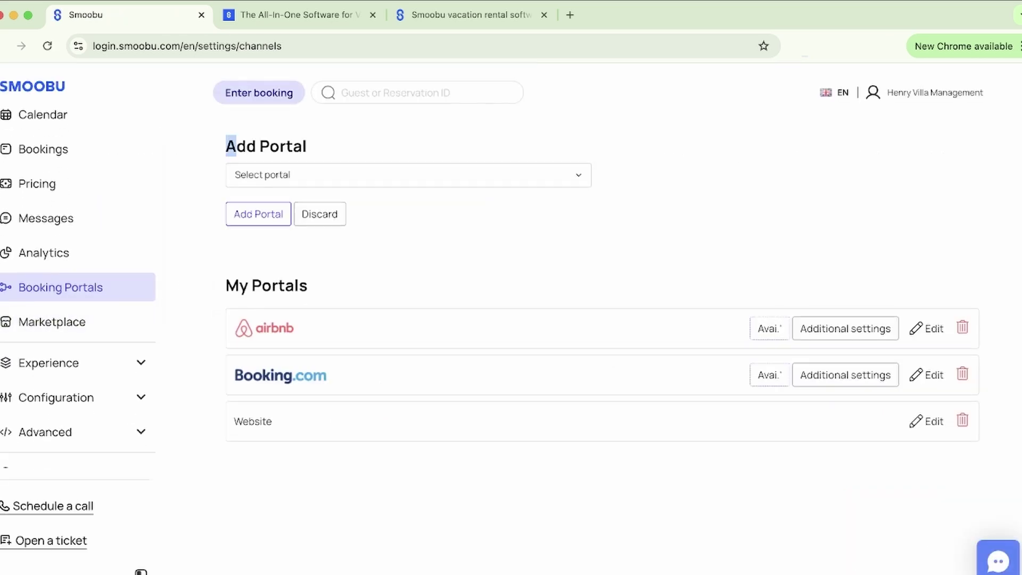
pyautogui.click(408, 175)
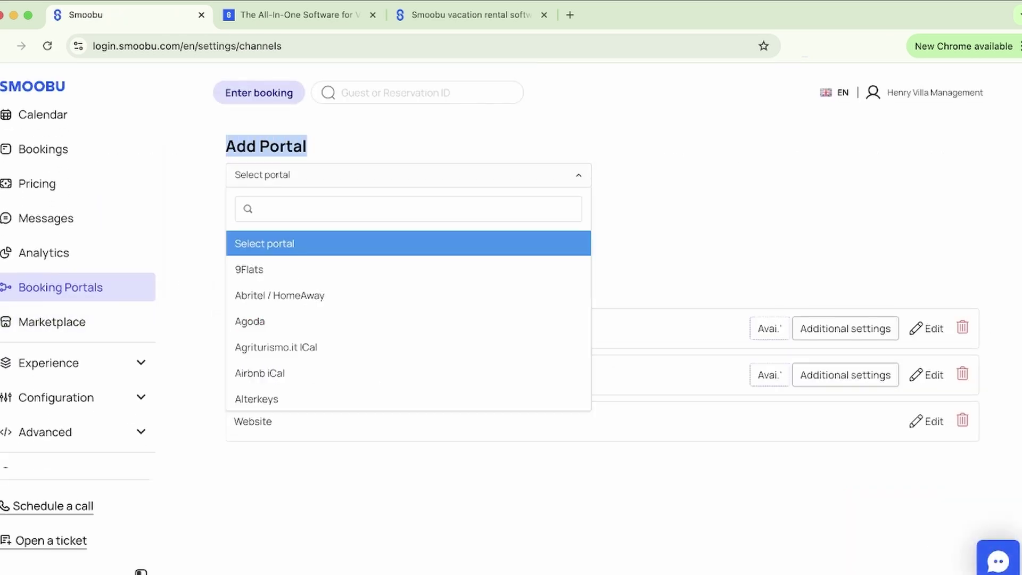
pyautogui.scroll(-2, 408, 295)
pyautogui.scroll(-2, 409, 316)
pyautogui.scroll(4, 408, 317)
pyautogui.scroll(1, 409, 318)
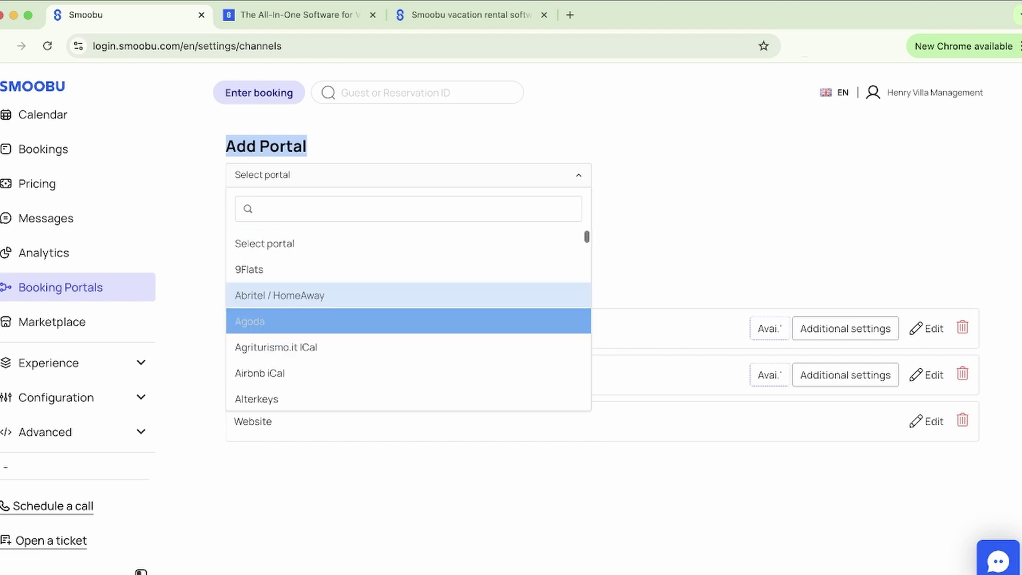
pyautogui.click(660, 250)
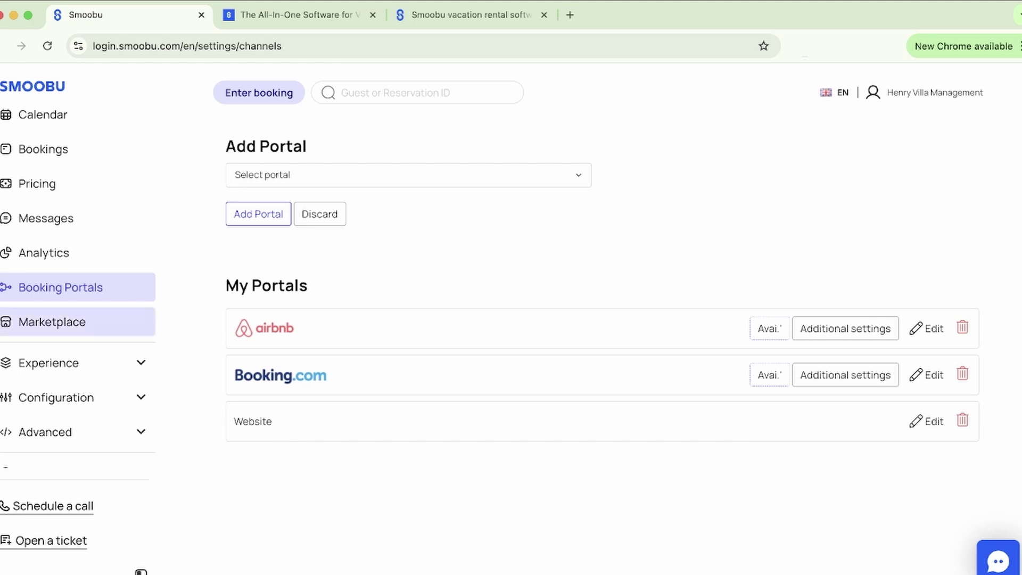
# - Open the Marketplace and examine its service categories, Smoobu's own add-ons and the features included in the plan
pyautogui.click(52, 322)
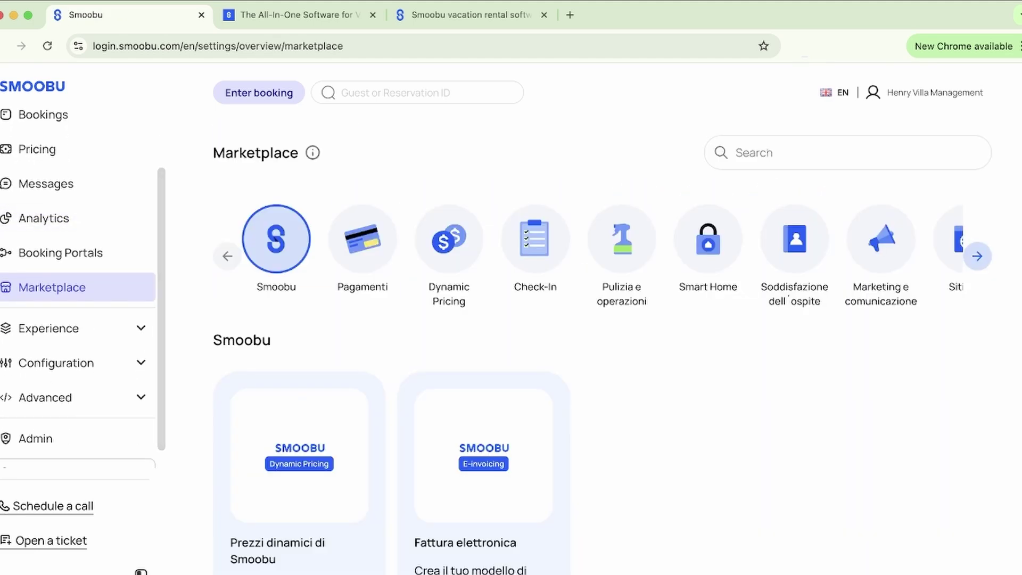
pyautogui.moveTo(213, 152); pyautogui.dragTo(299, 153)
pyautogui.click(317, 170)
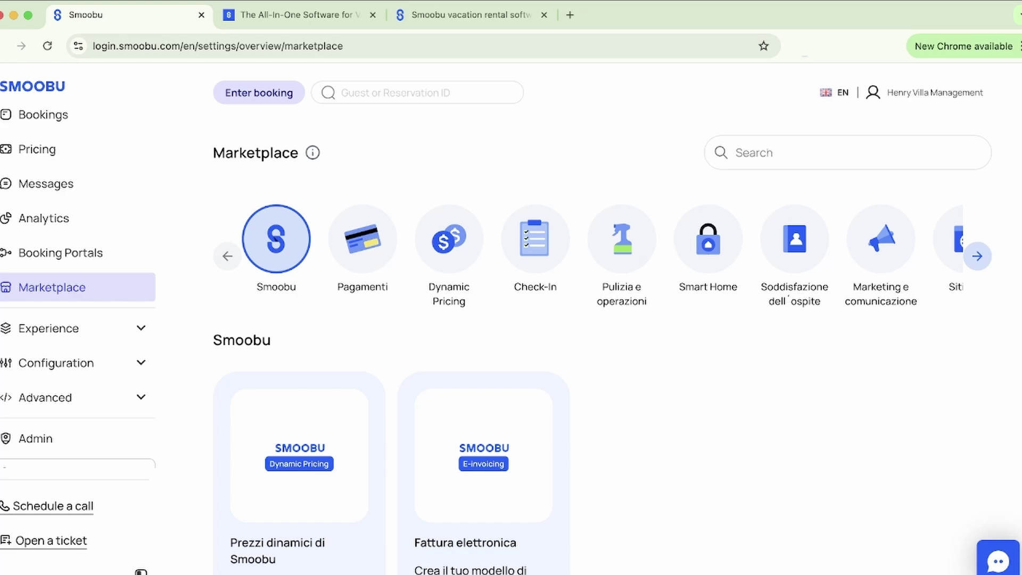
pyautogui.click(976, 256)
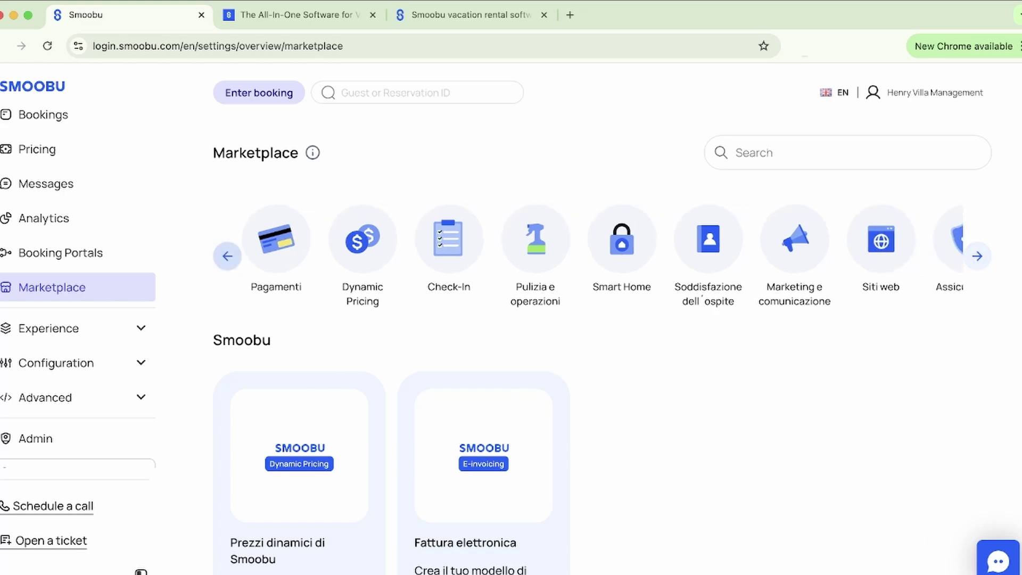
pyautogui.scroll(-7, 585, 346)
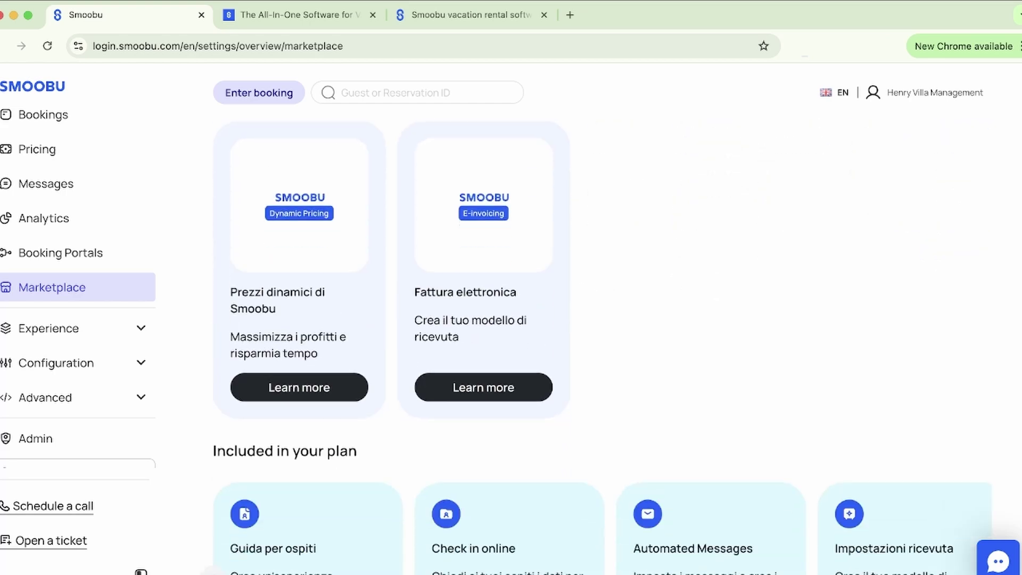
pyautogui.scroll(7, 585, 345)
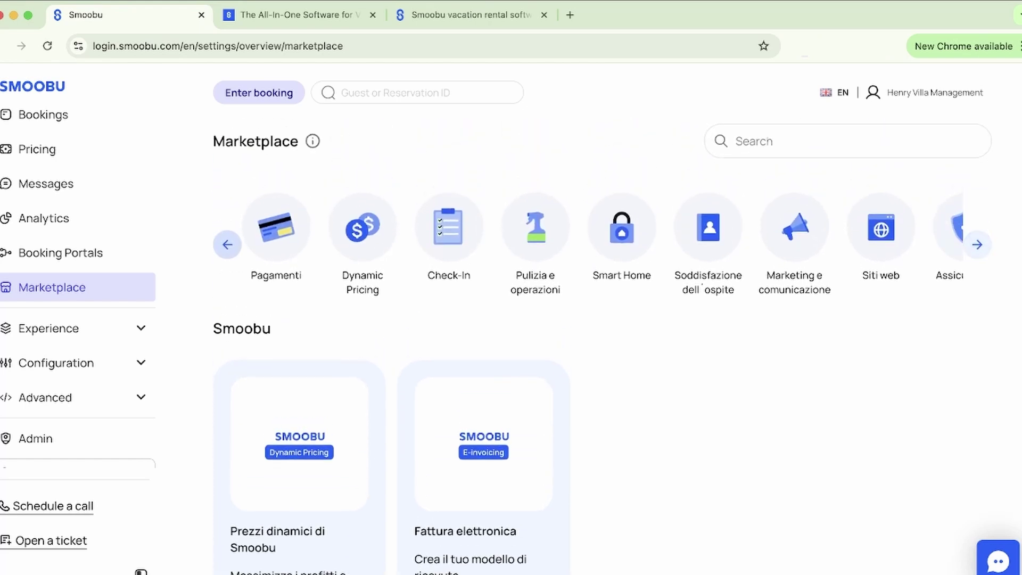
pyautogui.click(977, 244)
pyautogui.click(977, 245)
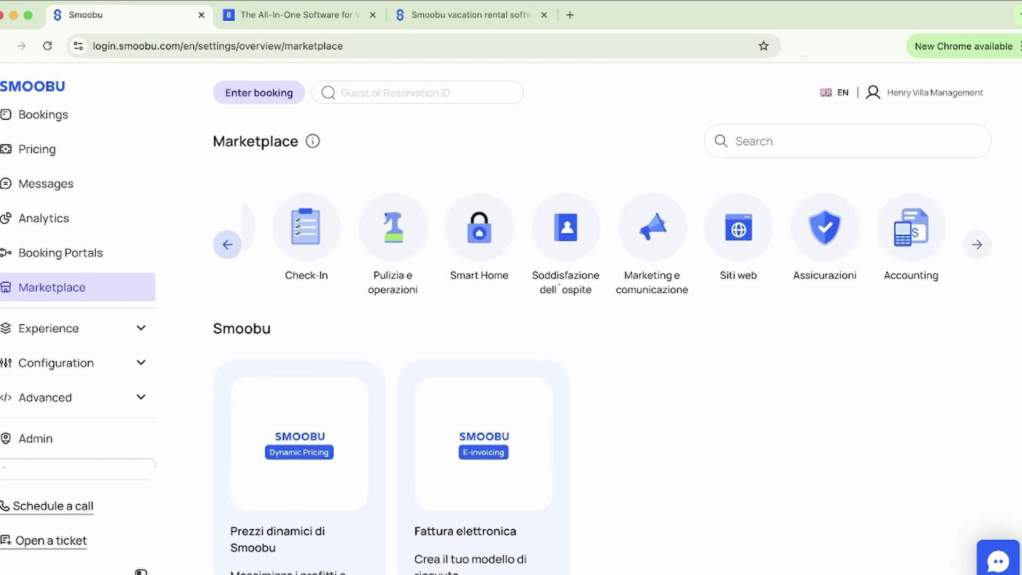
pyautogui.hscroll(-3, 601, 245)
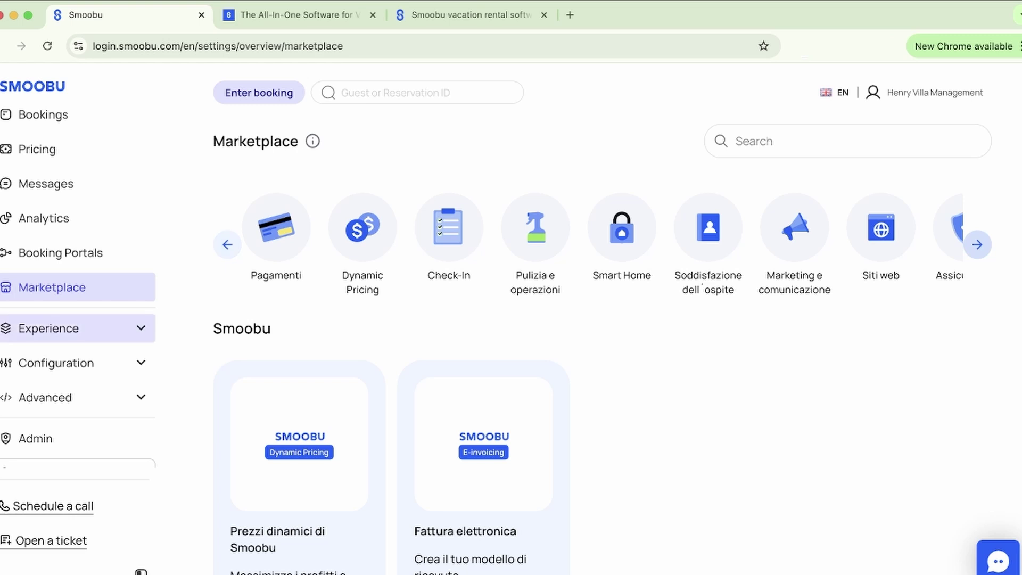
# - Open the Guest Guide settings in the Experience section and view the page heading
pyautogui.scroll(-1, 80, 308)
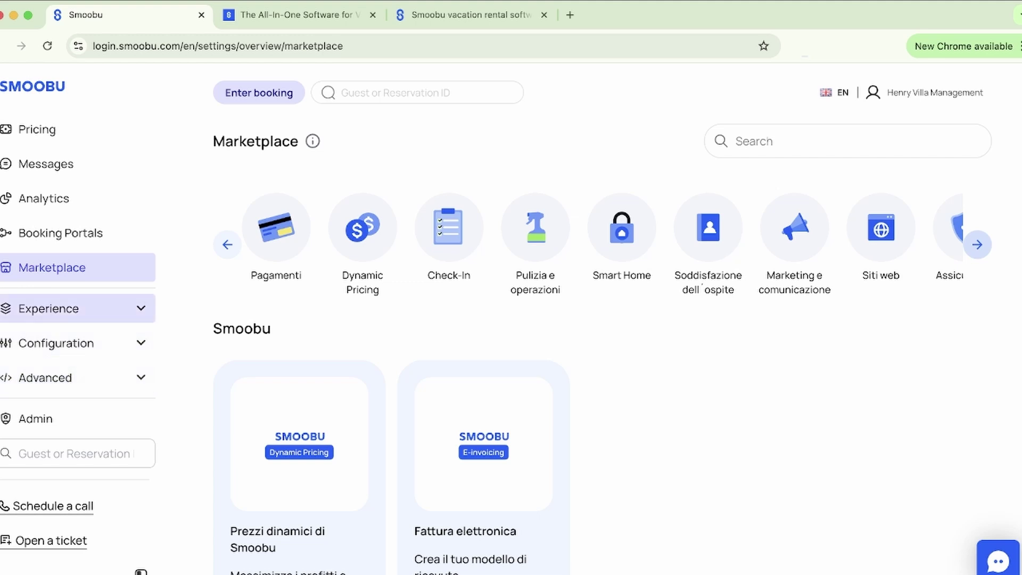
pyautogui.click(80, 308)
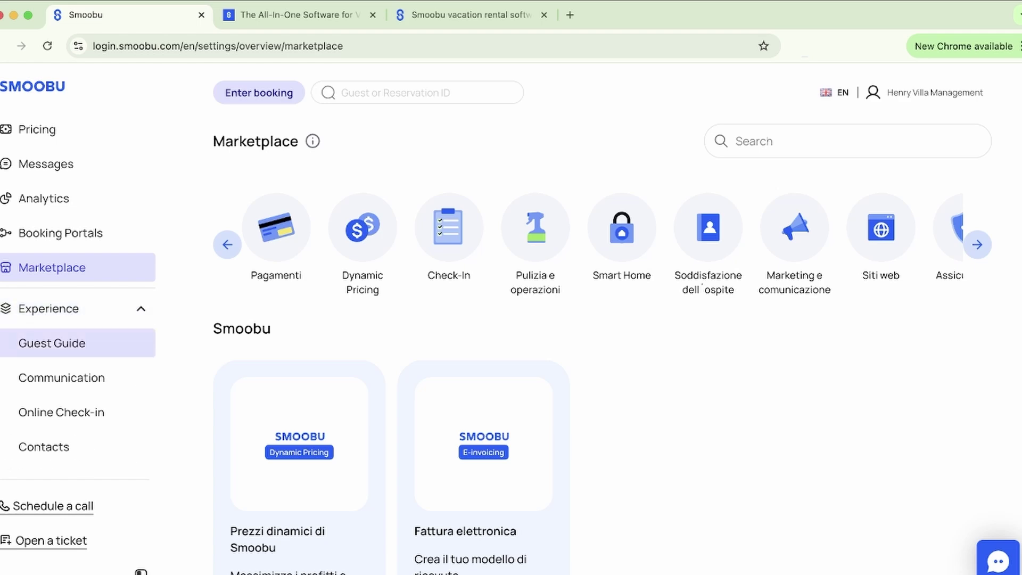
pyautogui.click(51, 342)
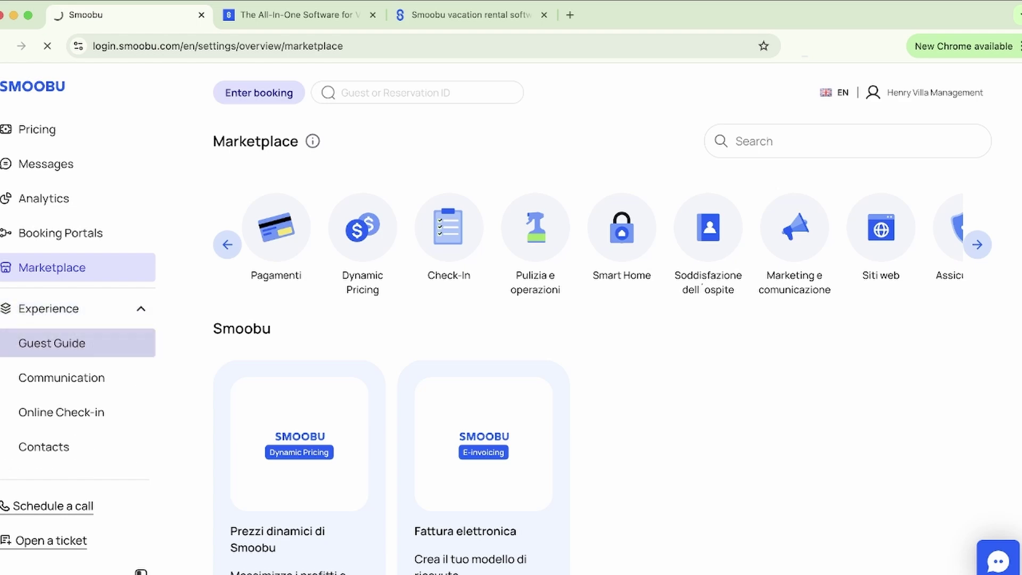
pyautogui.scroll(-2, 79, 319)
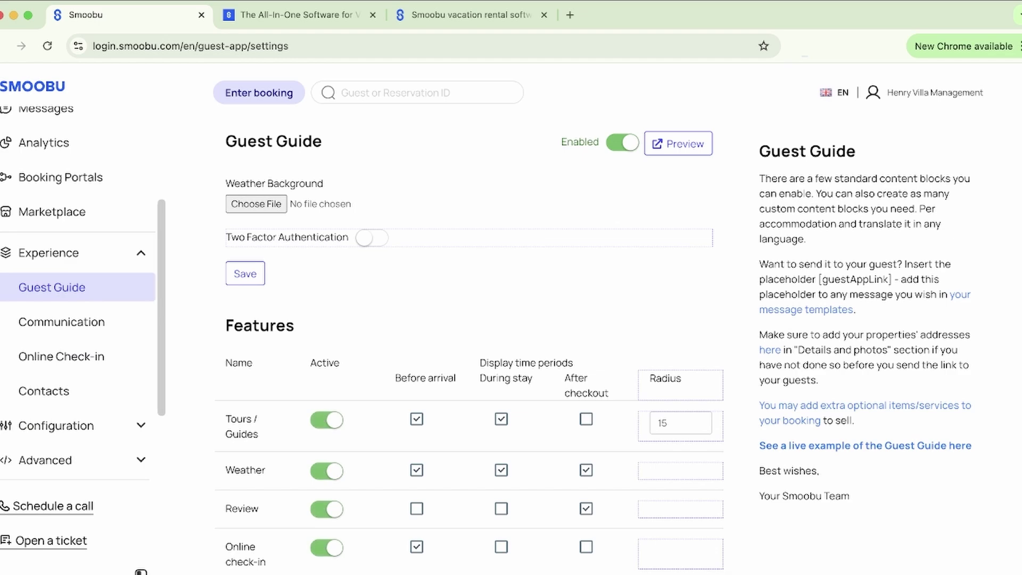
pyautogui.moveTo(226, 141); pyautogui.dragTo(322, 141)
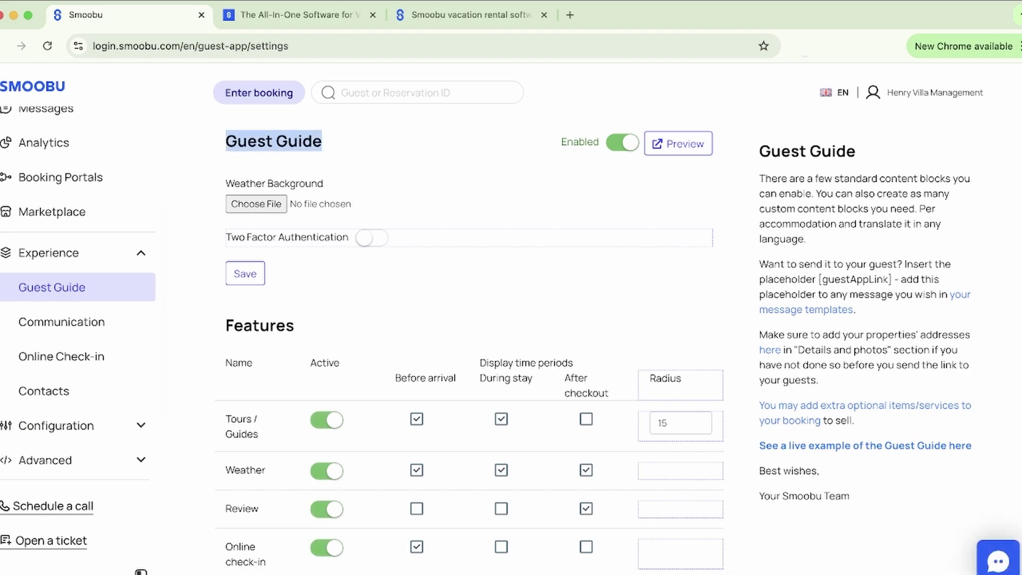
pyautogui.click(326, 143)
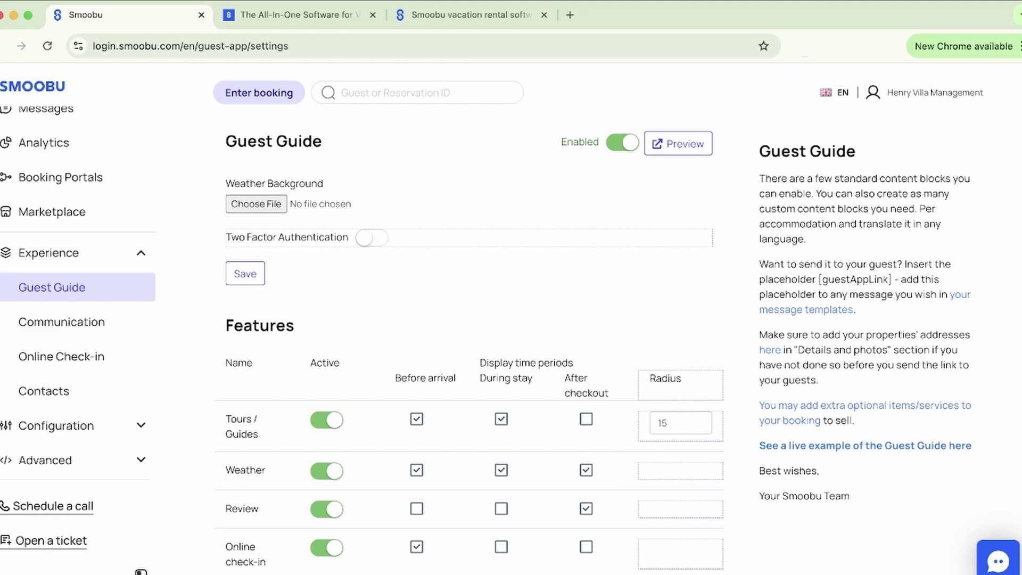
# - Examine the Guest Guide's features with their display time periods and its list of content blocks per accommodation
pyautogui.scroll(-2, 594, 346)
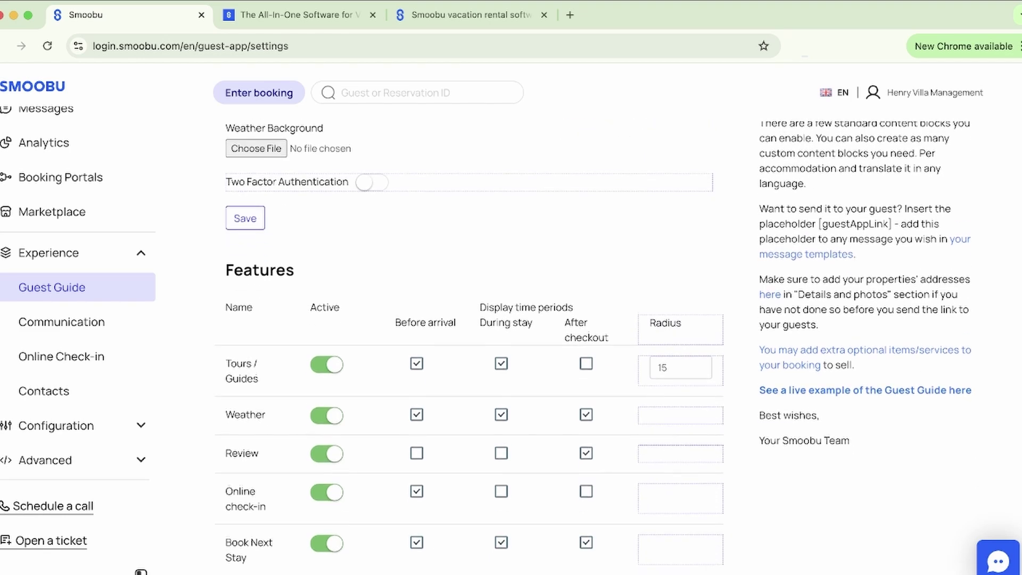
pyautogui.scroll(-5, 594, 346)
pyautogui.moveTo(225, 282); pyautogui.dragTo(265, 282)
pyautogui.click(265, 283)
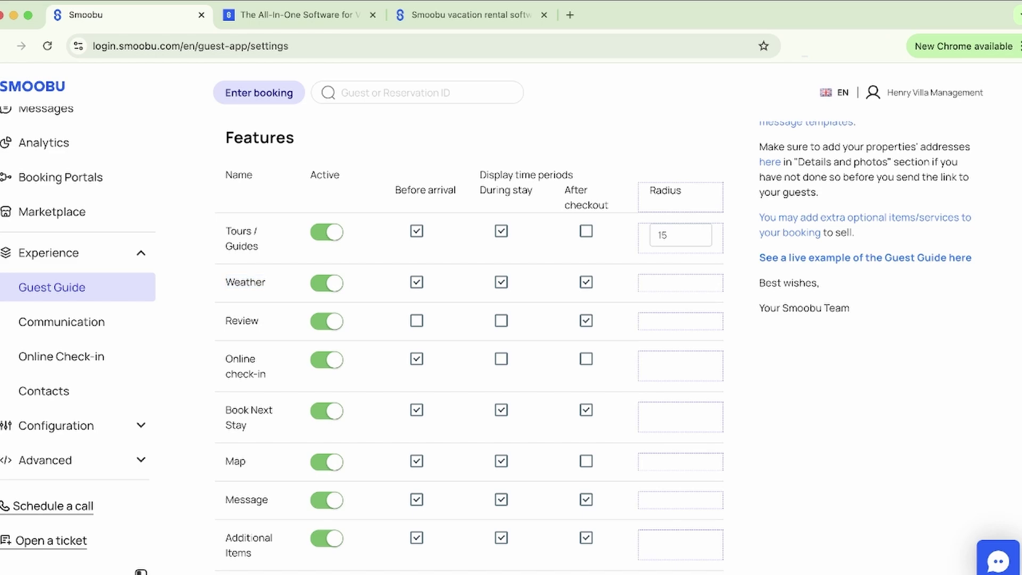
pyautogui.scroll(-5, 594, 346)
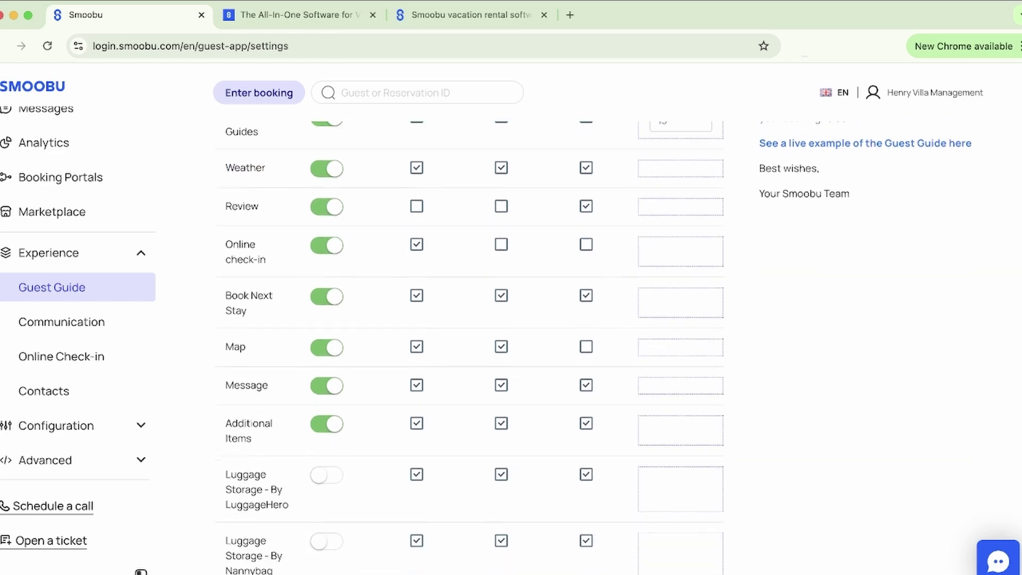
pyautogui.scroll(-8, 594, 346)
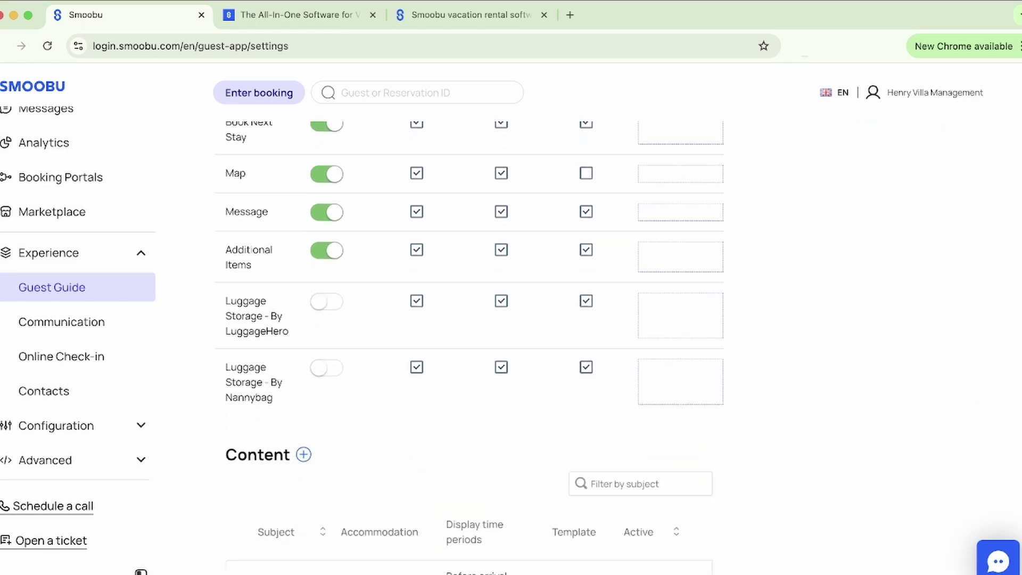
pyautogui.scroll(-6, 594, 346)
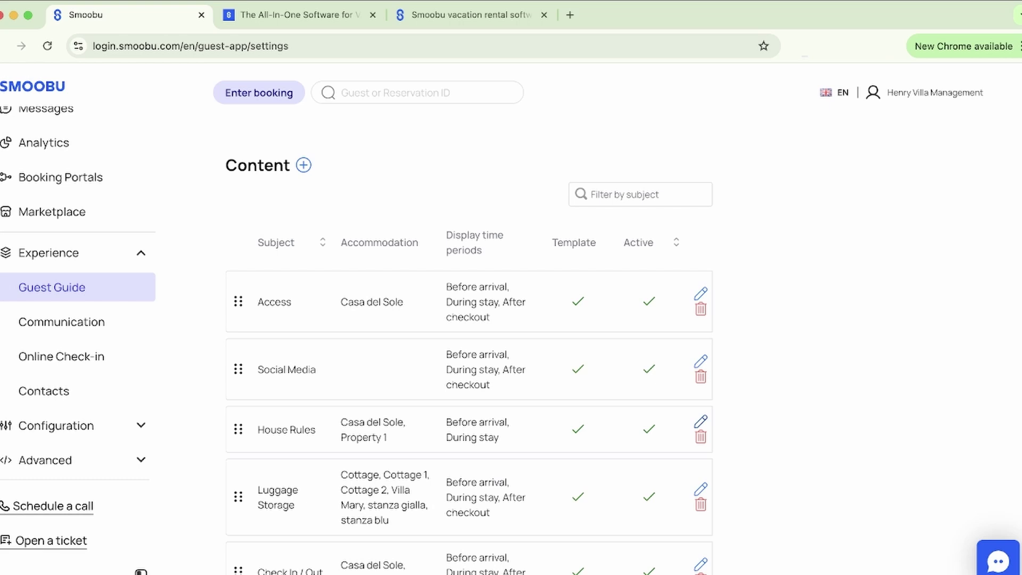
pyautogui.scroll(-3, 468, 361)
pyautogui.scroll(-4, 468, 346)
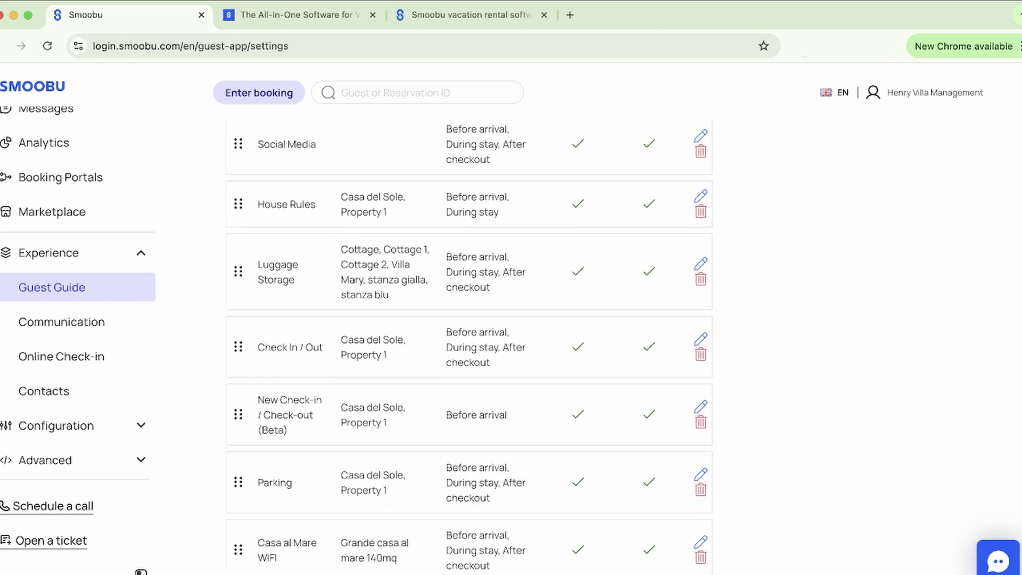
# - Open the Guest Guide preview and view its guest greeting, stay dates, weather banner and guest options
pyautogui.scroll(8, 468, 346)
pyautogui.scroll(12, 469, 346)
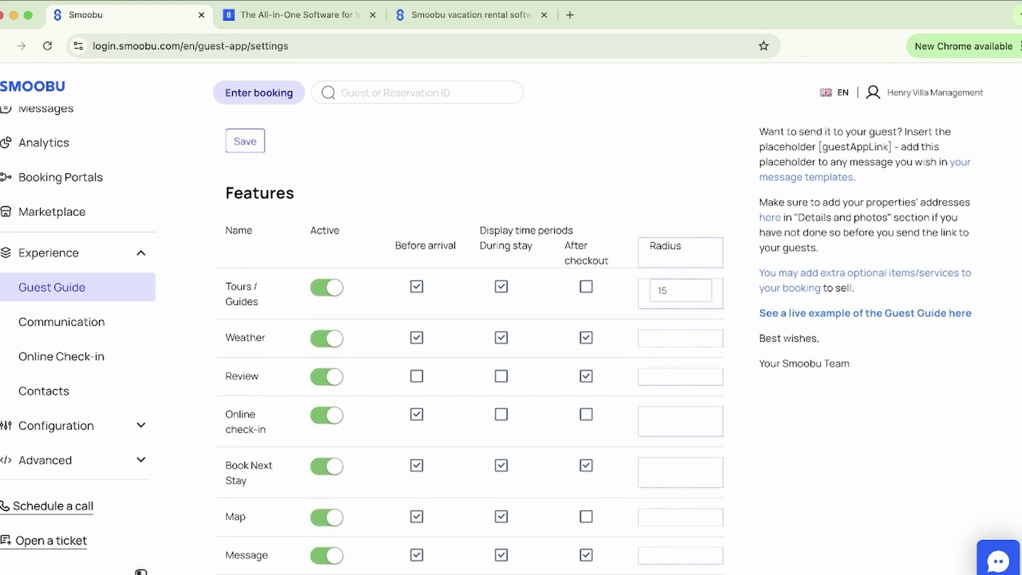
pyautogui.scroll(3, 468, 346)
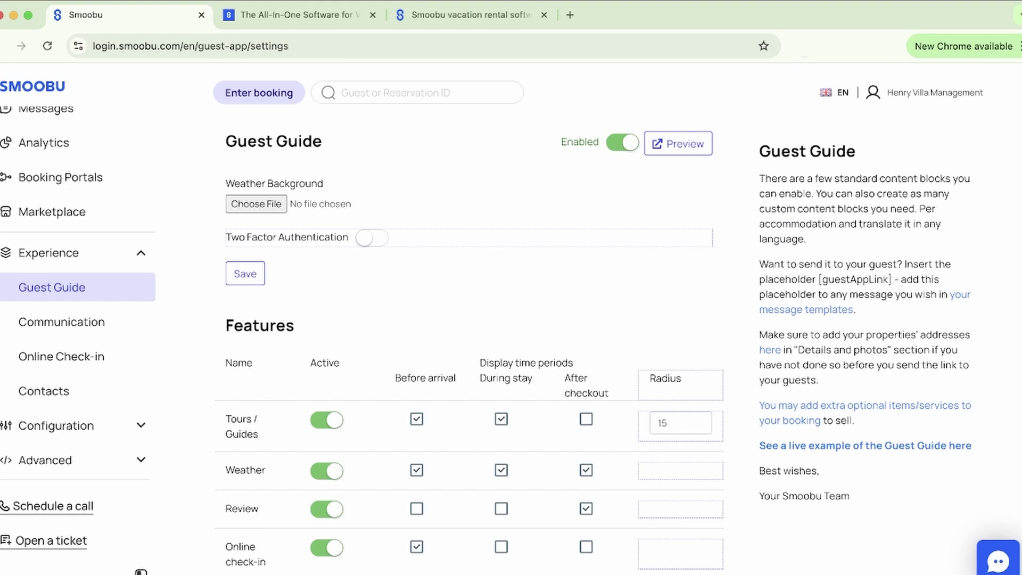
pyautogui.click(678, 144)
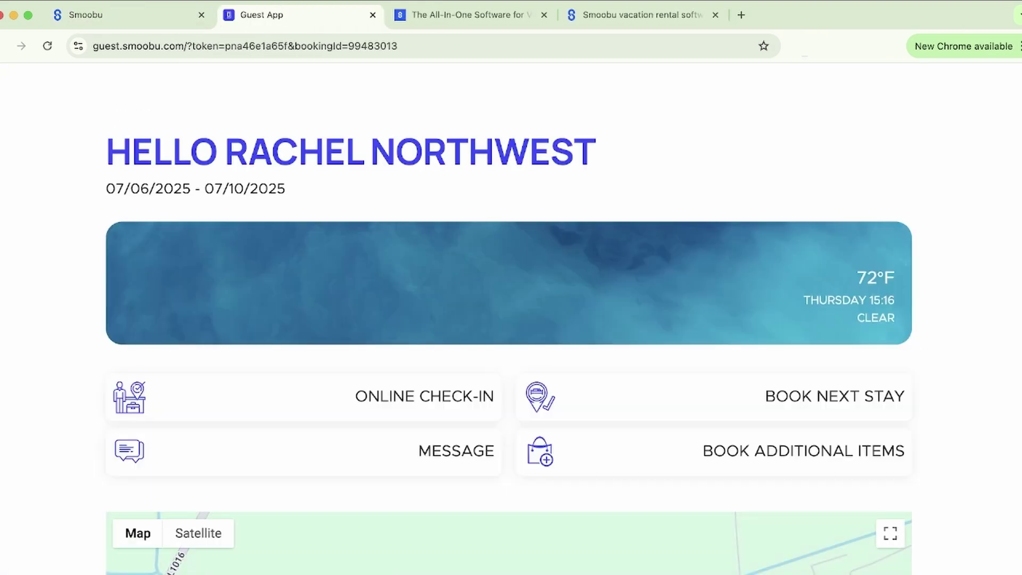
pyautogui.moveTo(225, 151); pyautogui.dragTo(596, 151)
pyautogui.click(597, 152)
pyautogui.scroll(-2, 510, 330)
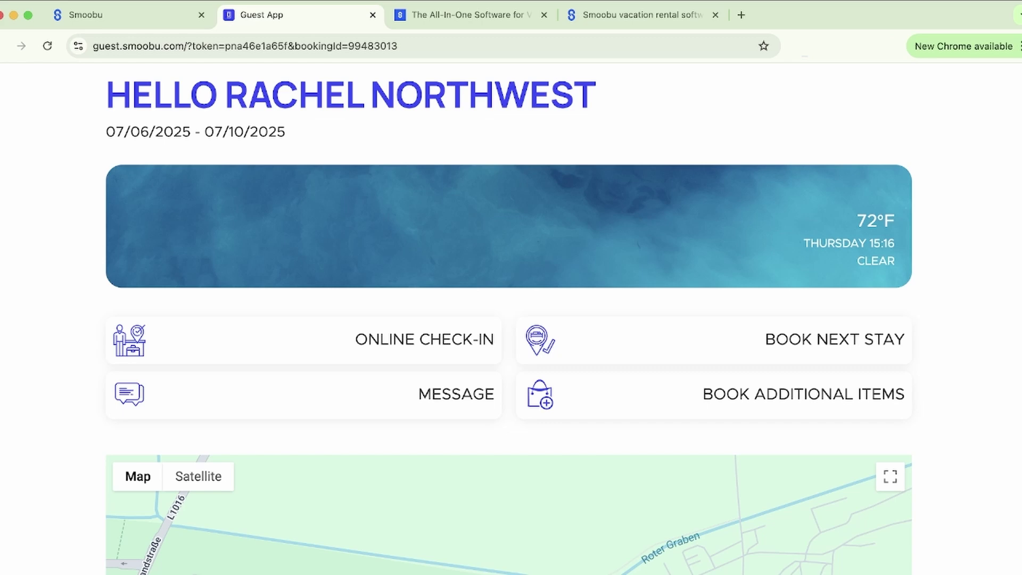
pyautogui.scroll(1, 509, 330)
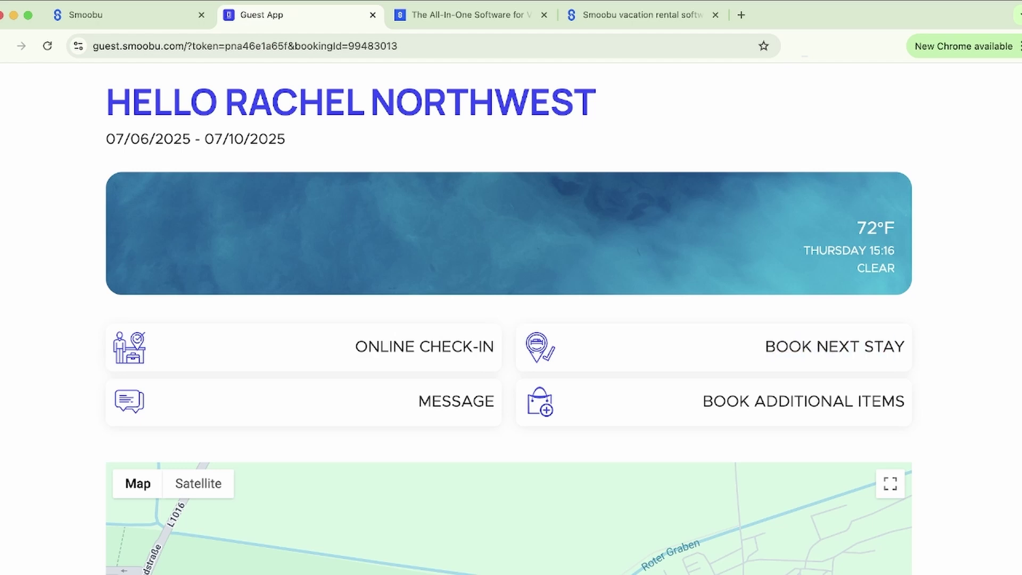
# - Examine the preview's Book Next Stay option, map, message area and Book Additional Items section, returning to the greeting
pyautogui.tripleClick(835, 347)
pyautogui.scroll(-5, 835, 346)
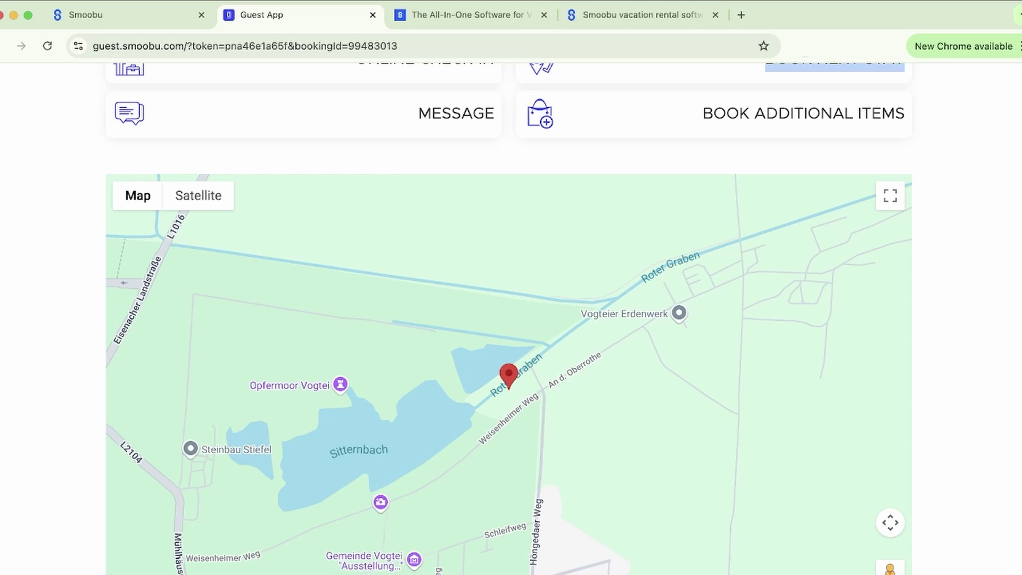
pyautogui.scroll(-11, 509, 320)
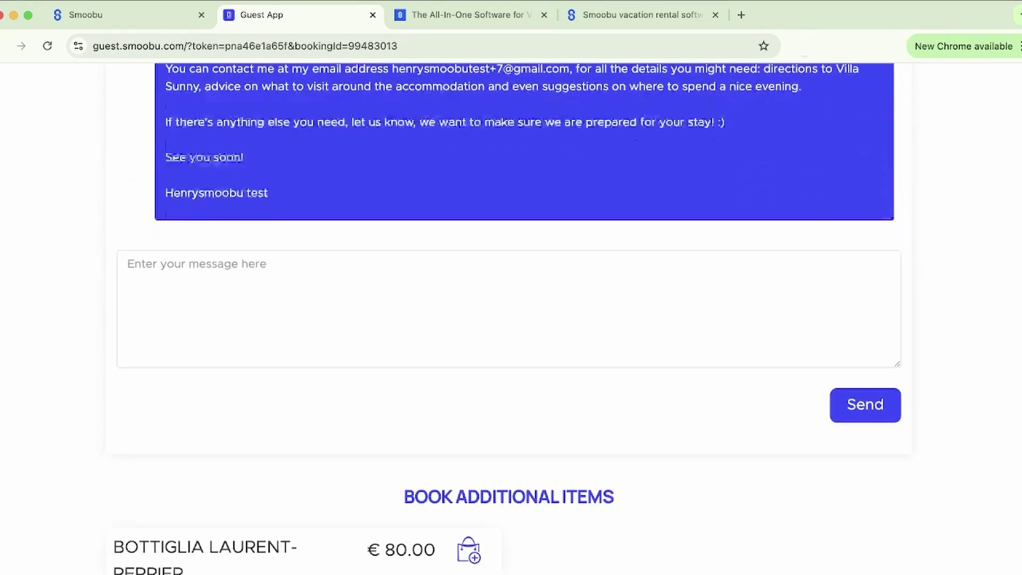
pyautogui.scroll(-2, 509, 319)
pyautogui.moveTo(404, 417); pyautogui.dragTo(614, 418)
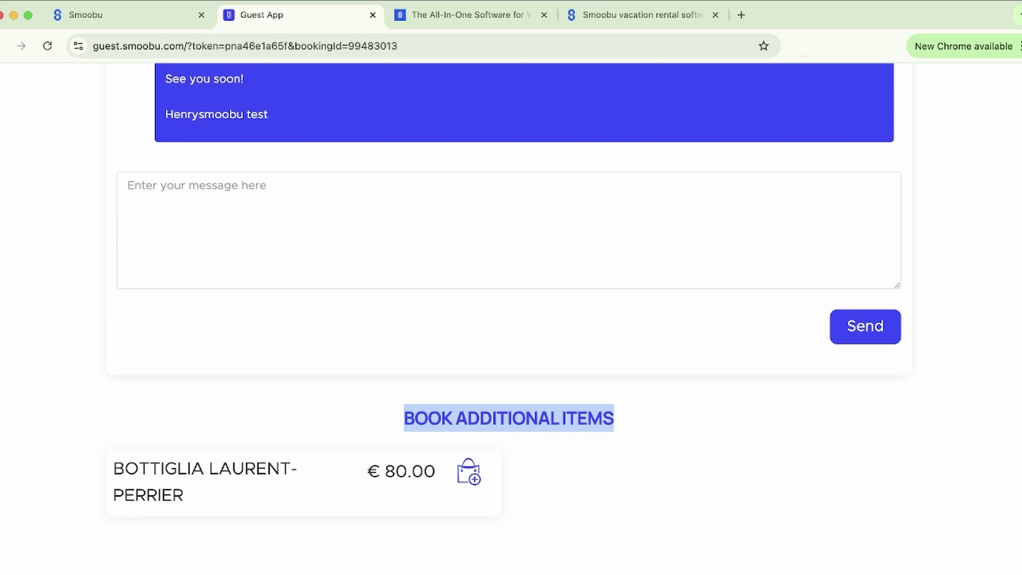
pyautogui.click(617, 419)
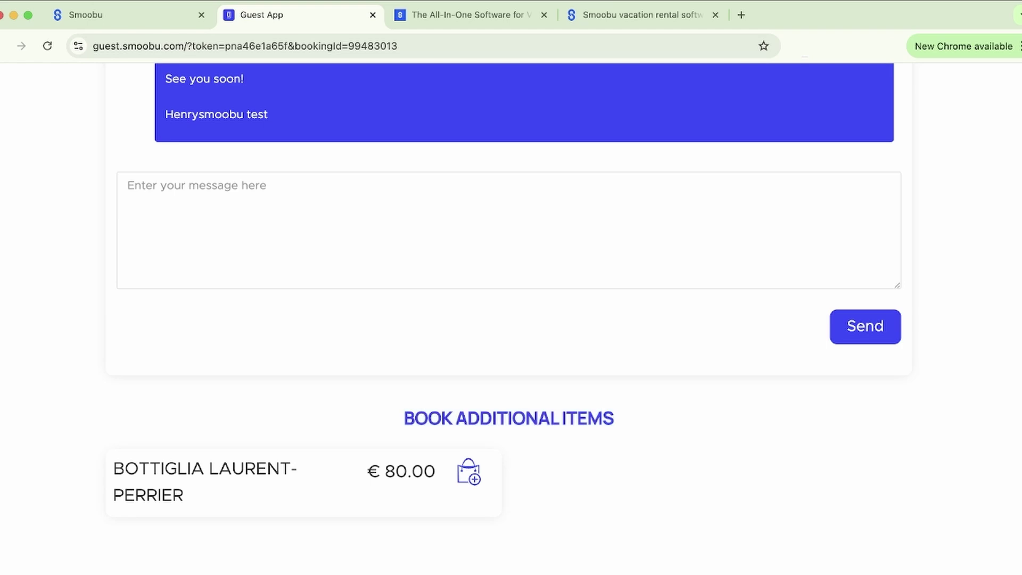
pyautogui.scroll(-1, 509, 319)
pyautogui.scroll(8, 509, 320)
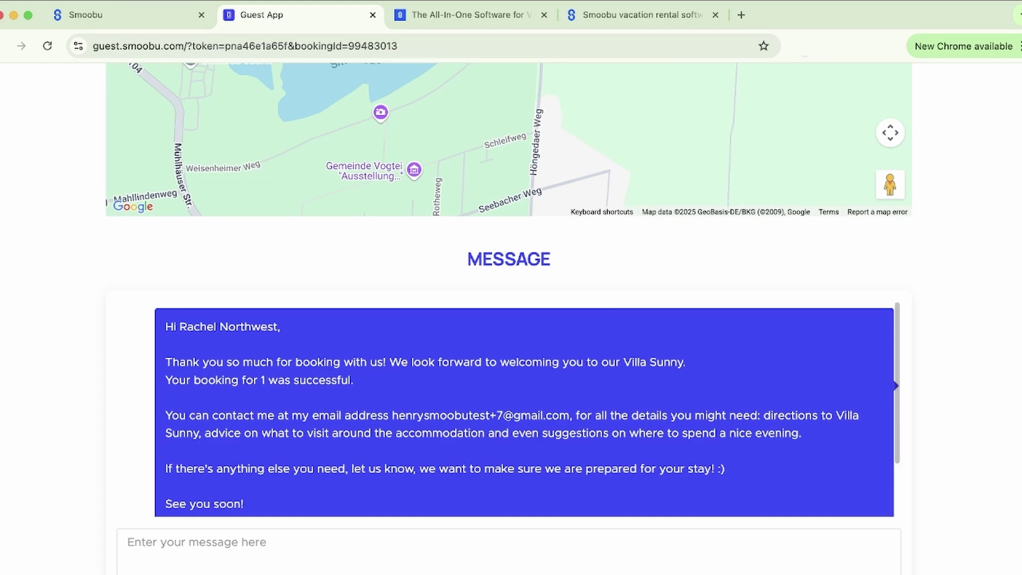
pyautogui.scroll(5, 539, 395)
pyautogui.scroll(8, 393, 403)
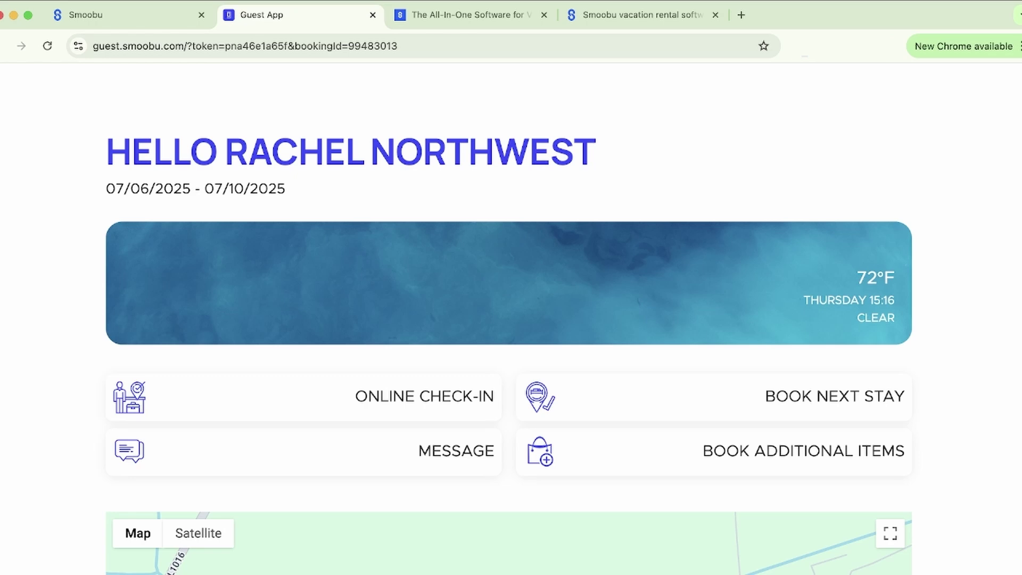
# - Return to the Smoobu dashboard and open the Communication page to view the message templates
pyautogui.click(122, 15)
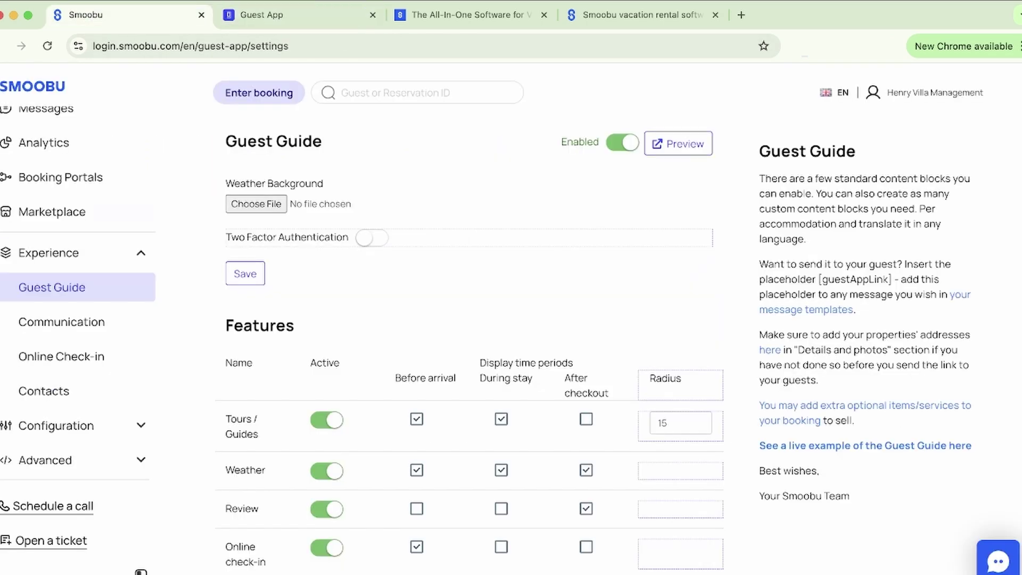
pyautogui.click(61, 321)
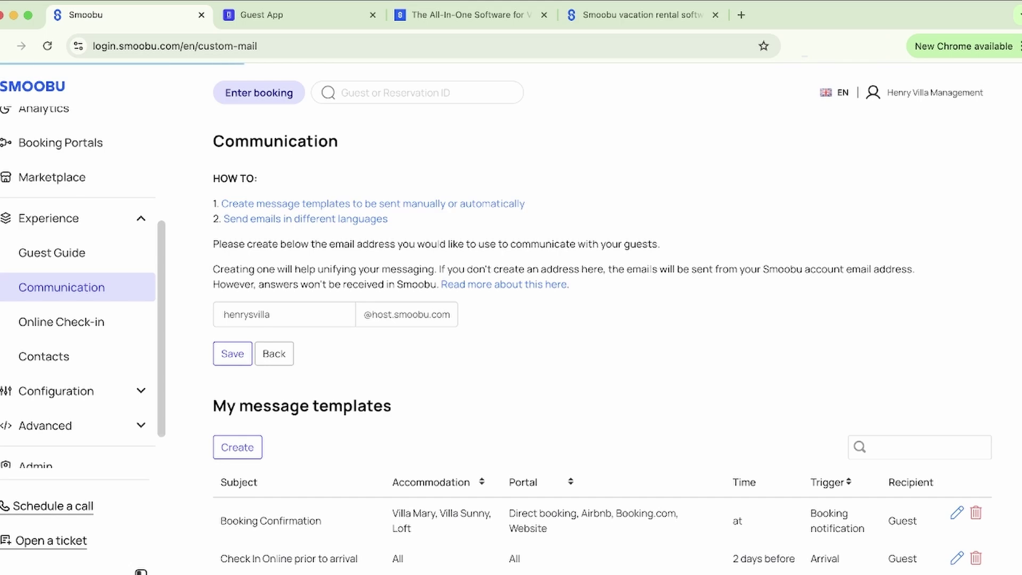
pyautogui.scroll(-2, 585, 319)
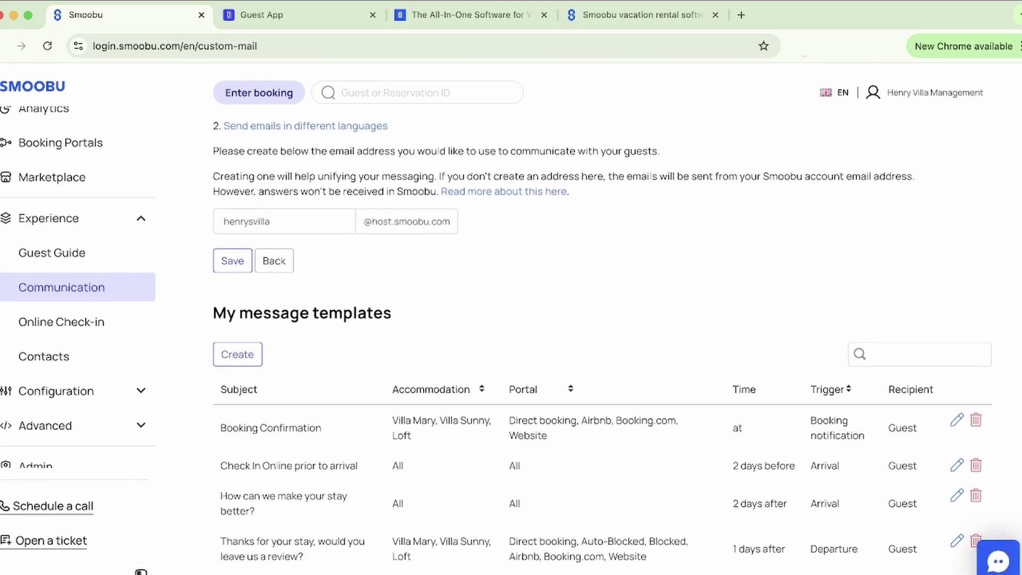
# - Start creating a message template, look through the predefined templates and close the dialog without choosing one
pyautogui.click(237, 354)
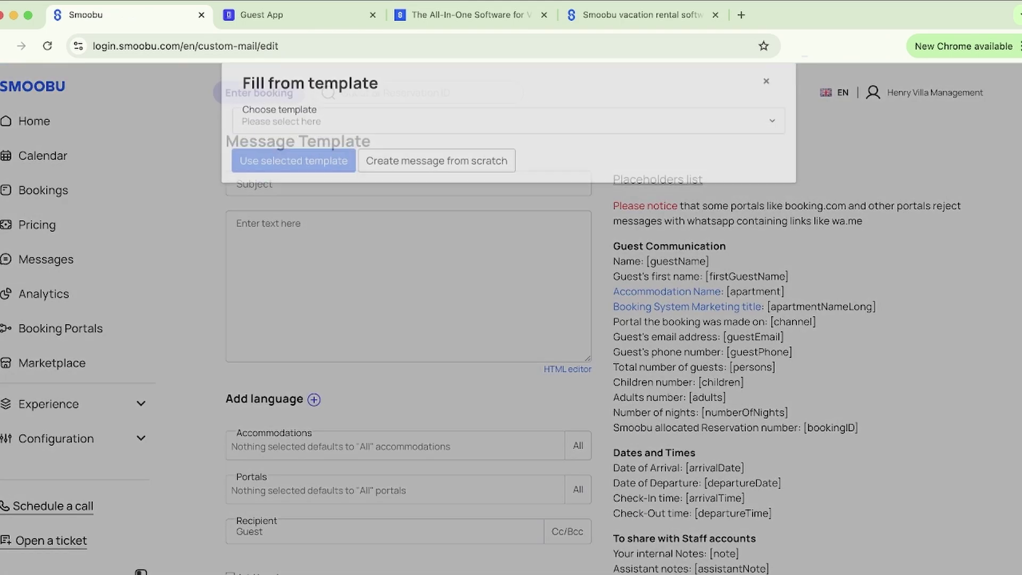
pyautogui.click(508, 140)
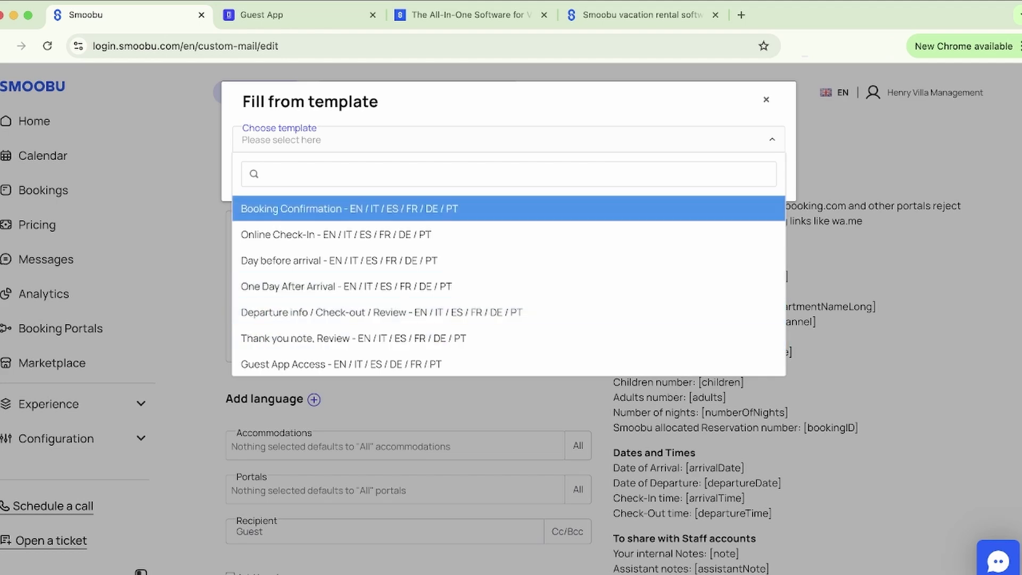
pyautogui.click(766, 100)
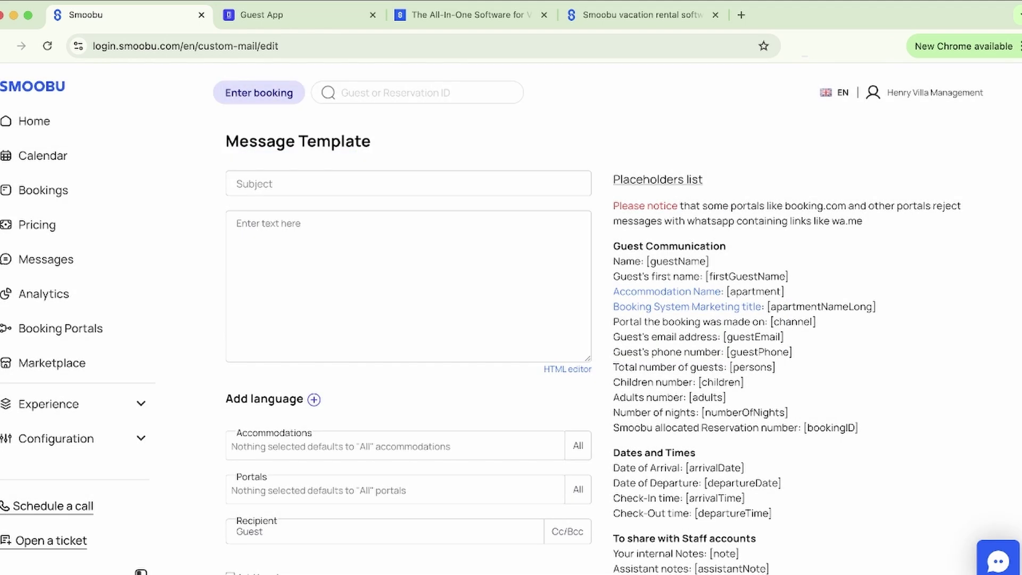
# - Examine the blank message template form and its accommodation choices without selecting any
pyautogui.scroll(-5, 593, 346)
pyautogui.scroll(5, 550, 346)
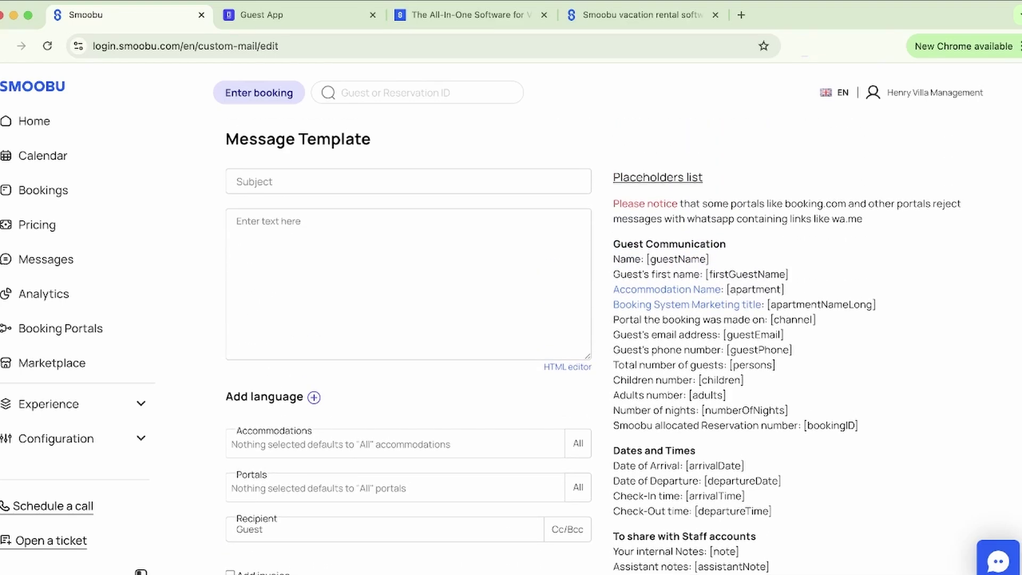
pyautogui.click(395, 444)
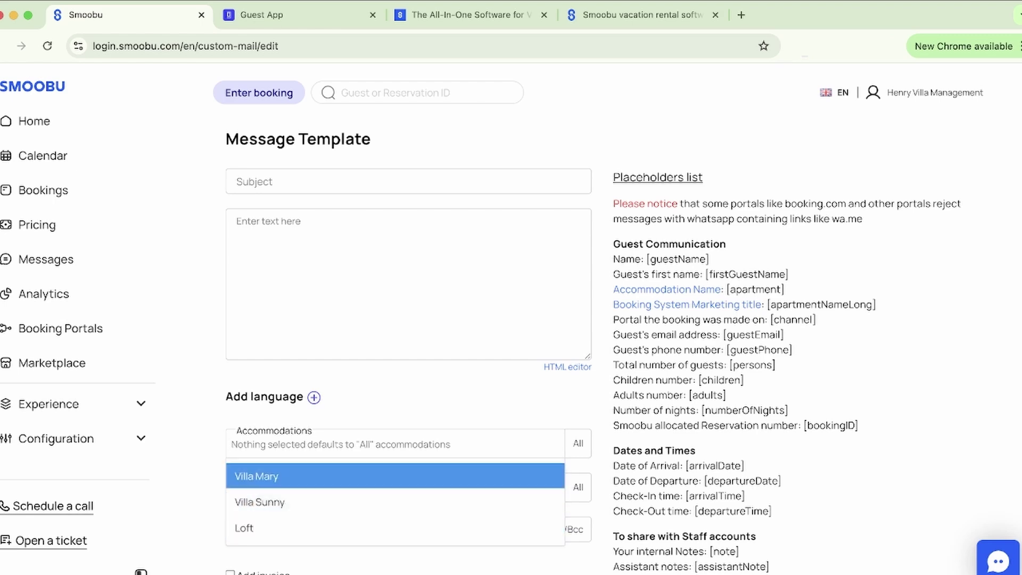
pyautogui.click(186, 416)
# - Open the Online Check-in settings in the Experience section and view the guest data that can be requested
pyautogui.click(80, 404)
pyautogui.scroll(-2, 79, 362)
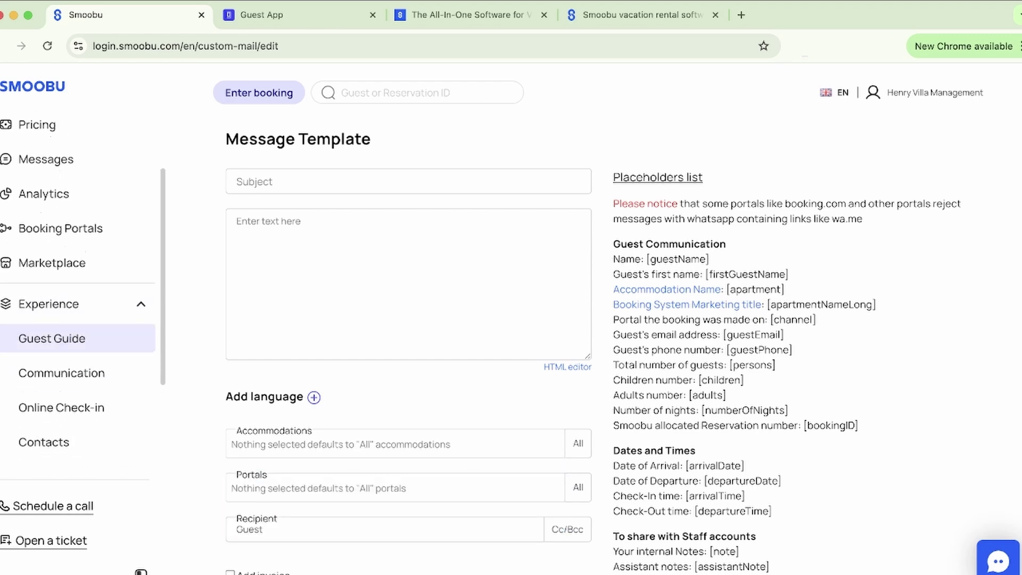
pyautogui.click(61, 378)
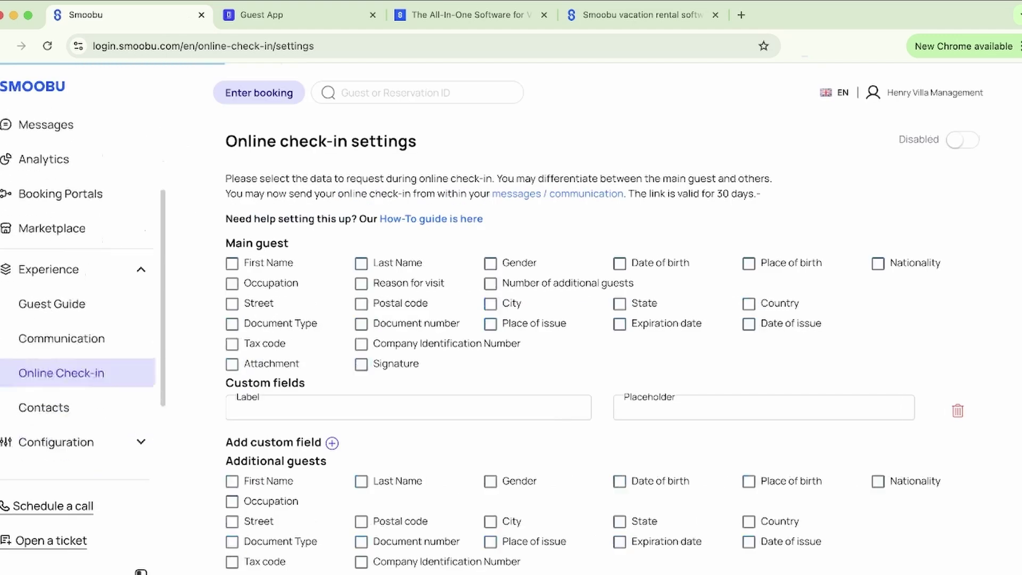
pyautogui.moveTo(227, 141); pyautogui.dragTo(417, 141)
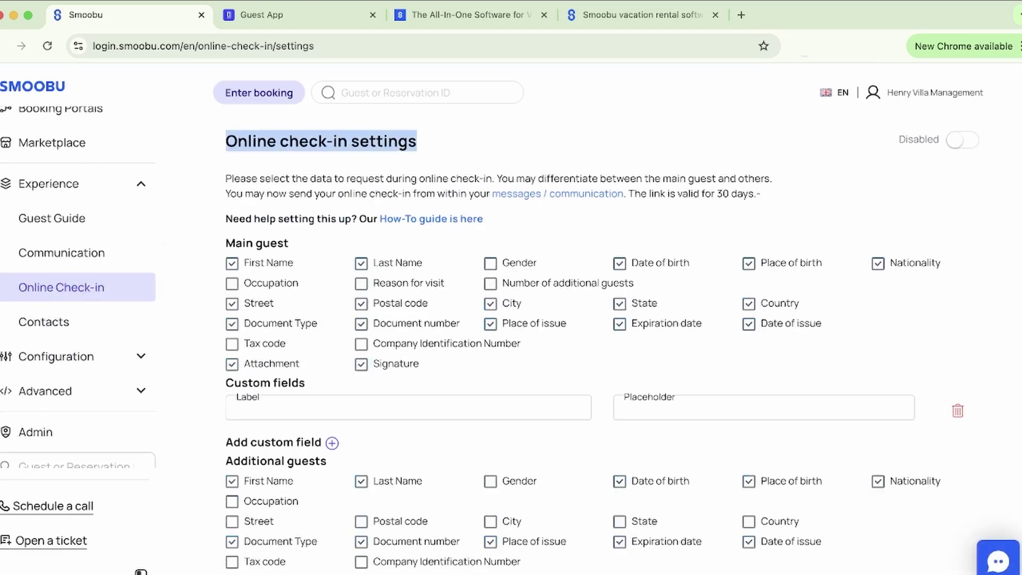
pyautogui.click(421, 142)
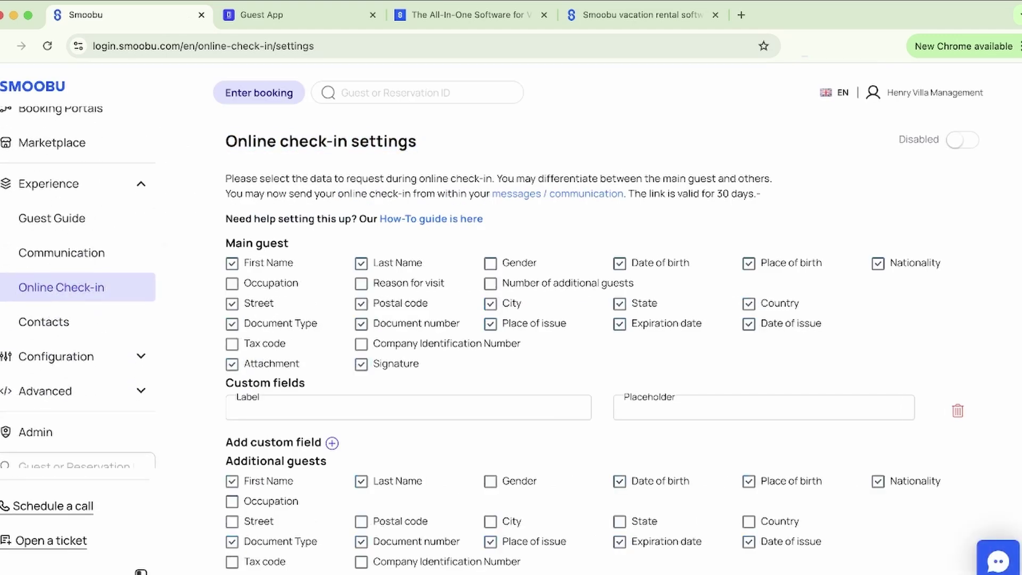
# - Examine the main guest data options, the custom fields, the additional guest options and the description in the online check-in settings
pyautogui.scroll(-3, 602, 351)
pyautogui.scroll(2, 601, 352)
pyautogui.scroll(-3, 602, 352)
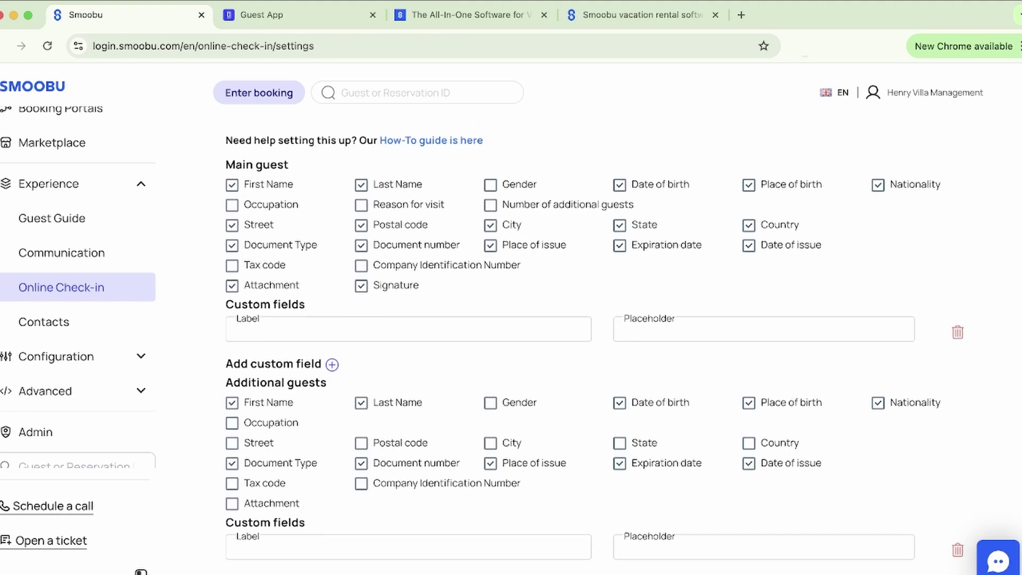
pyautogui.scroll(-1, 602, 352)
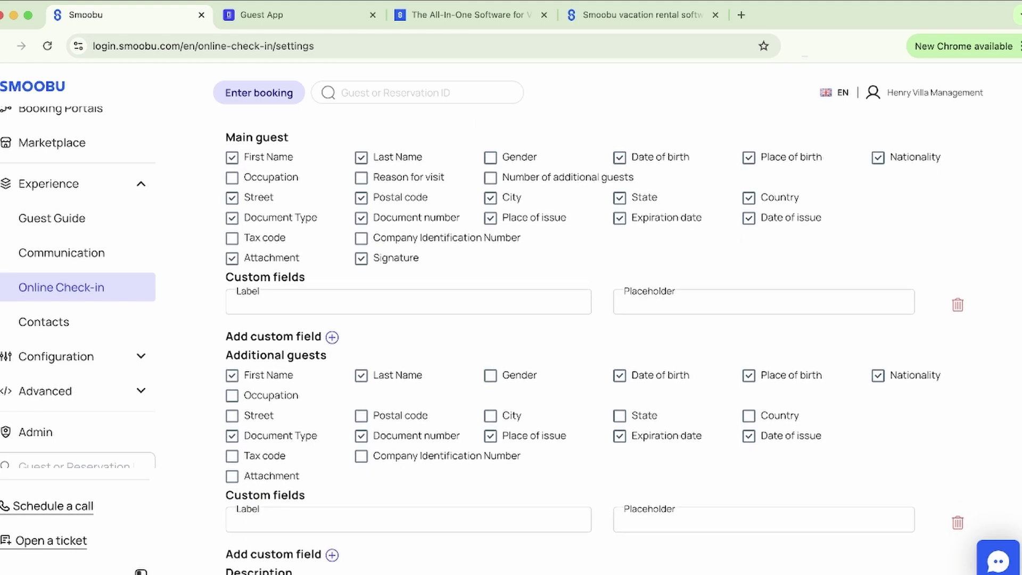
pyautogui.moveTo(225, 277); pyautogui.dragTo(305, 276)
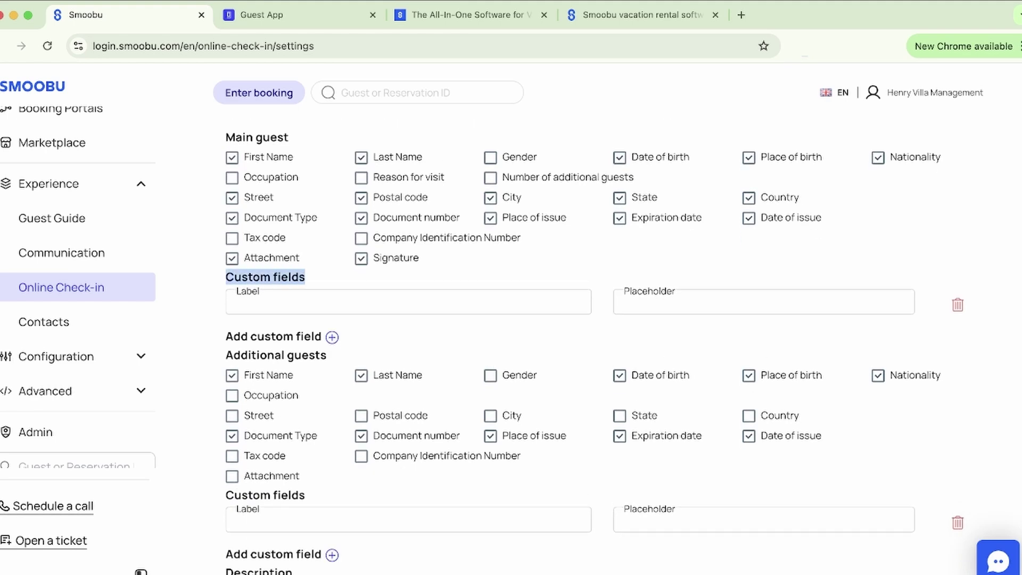
pyautogui.click(314, 277)
pyautogui.scroll(-3, 594, 334)
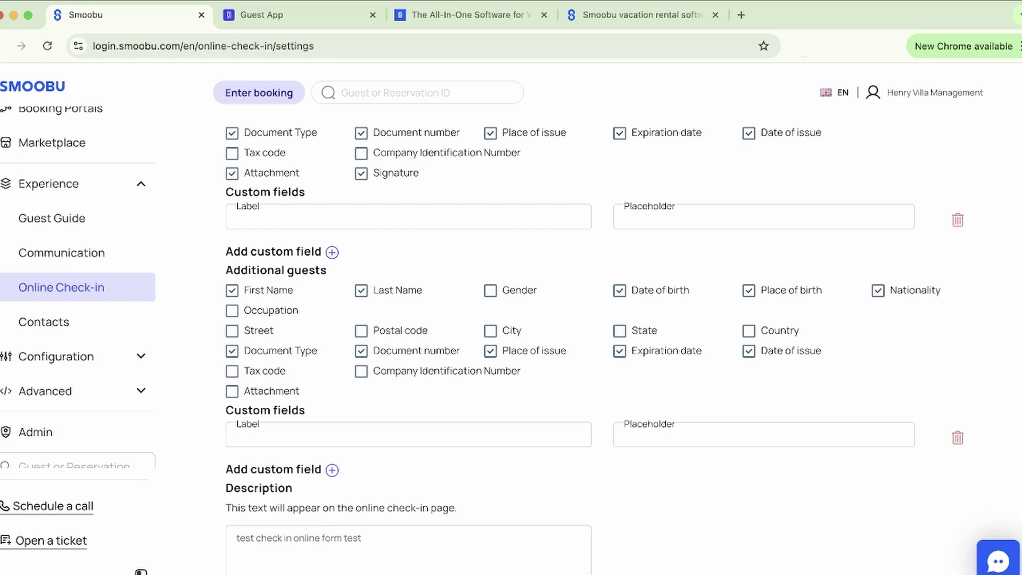
# - Read the note in the online check-in settings about sending the check-in from messages / communication
pyautogui.scroll(7, 594, 347)
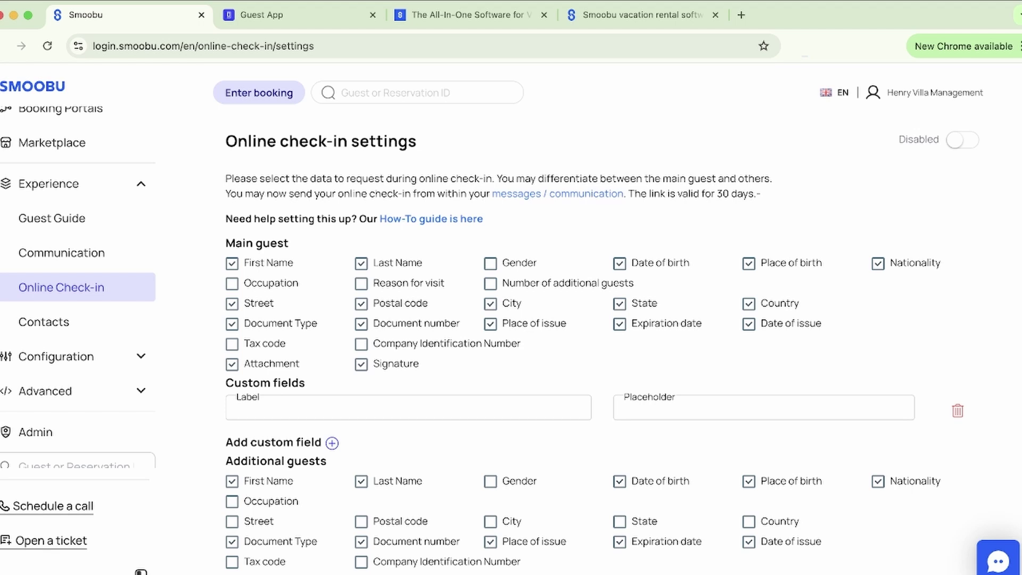
pyautogui.moveTo(226, 193); pyautogui.dragTo(628, 193)
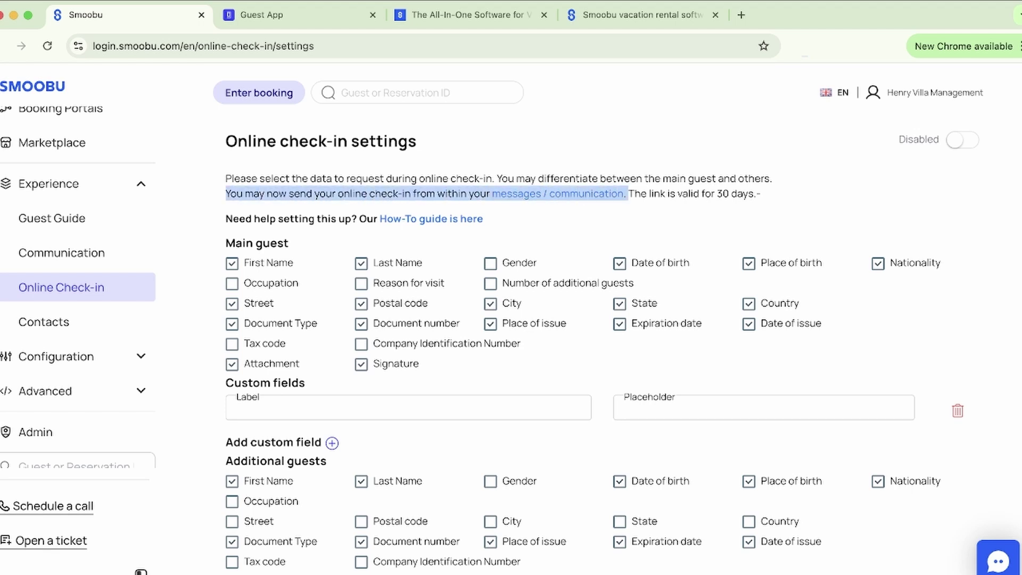
pyautogui.click(628, 193)
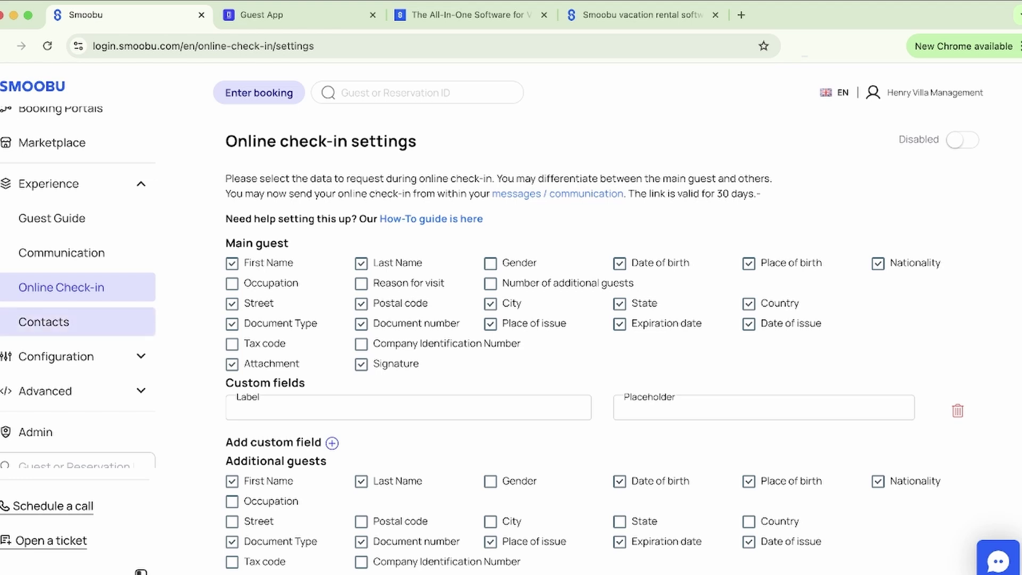
# - Open the Contacts page and view the guest list, expanding and collapsing the first contact's details
pyautogui.click(44, 321)
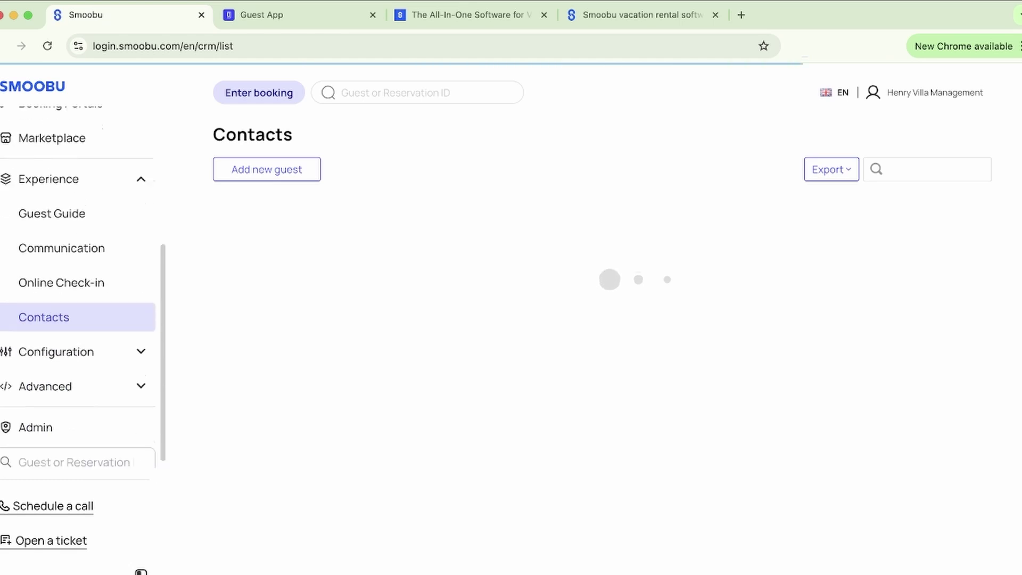
pyautogui.moveTo(213, 134); pyautogui.dragTo(292, 134)
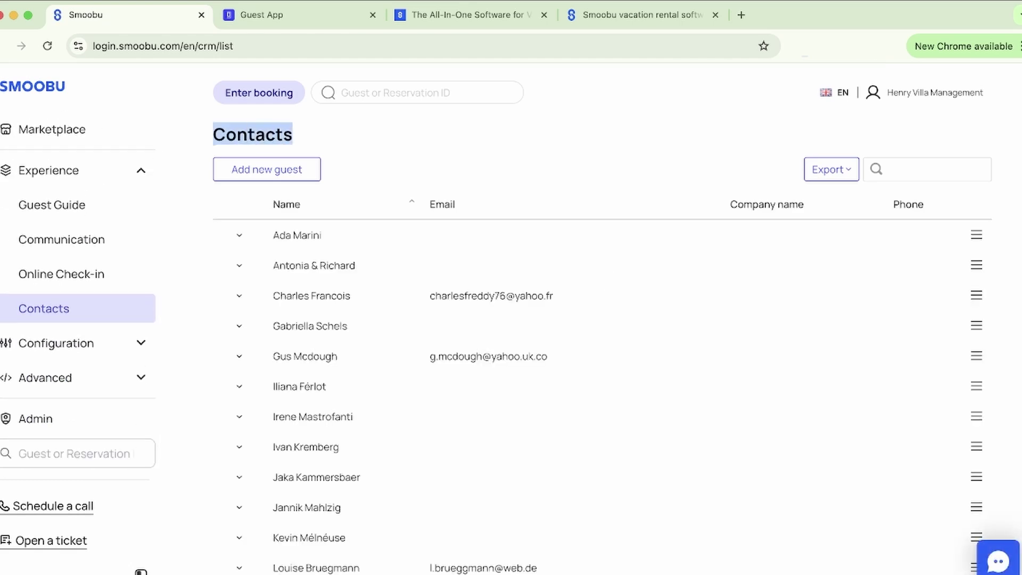
pyautogui.click(309, 135)
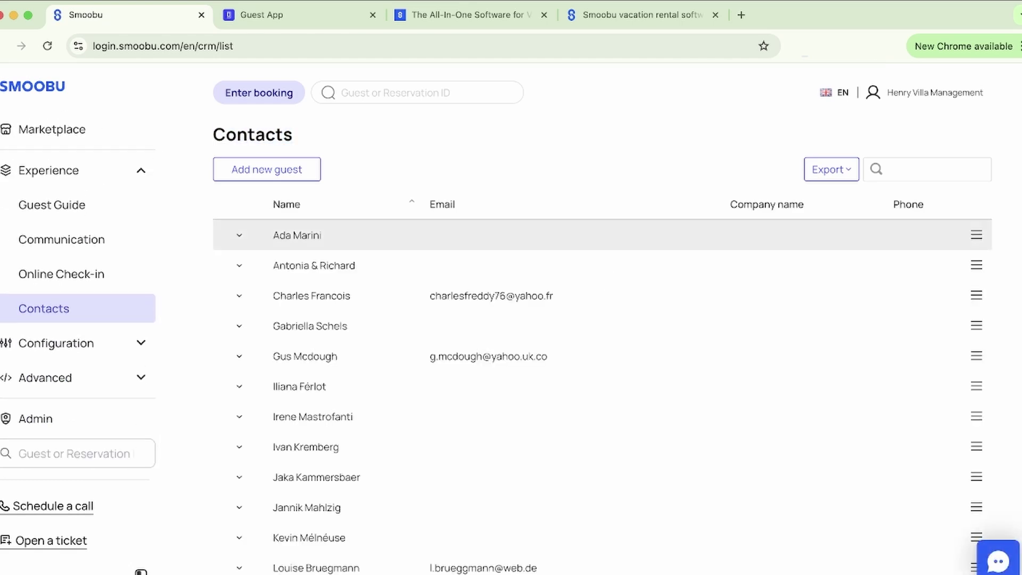
pyautogui.click(239, 235)
pyautogui.click(239, 235)
pyautogui.moveTo(273, 235); pyautogui.dragTo(322, 235)
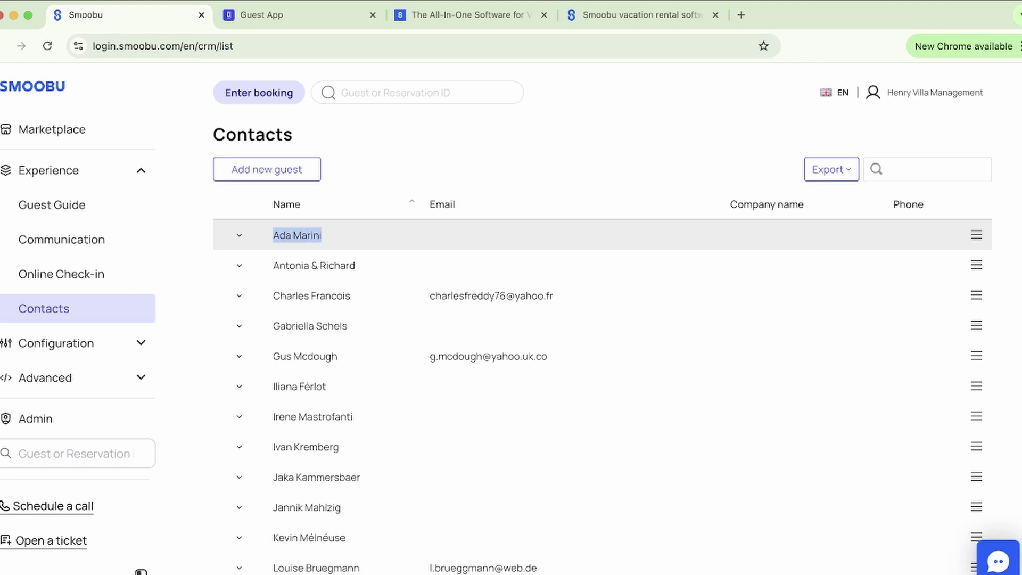
# - View the export formats offered for the contacts and close the choices without exporting
pyautogui.click(404, 165)
pyautogui.click(830, 169)
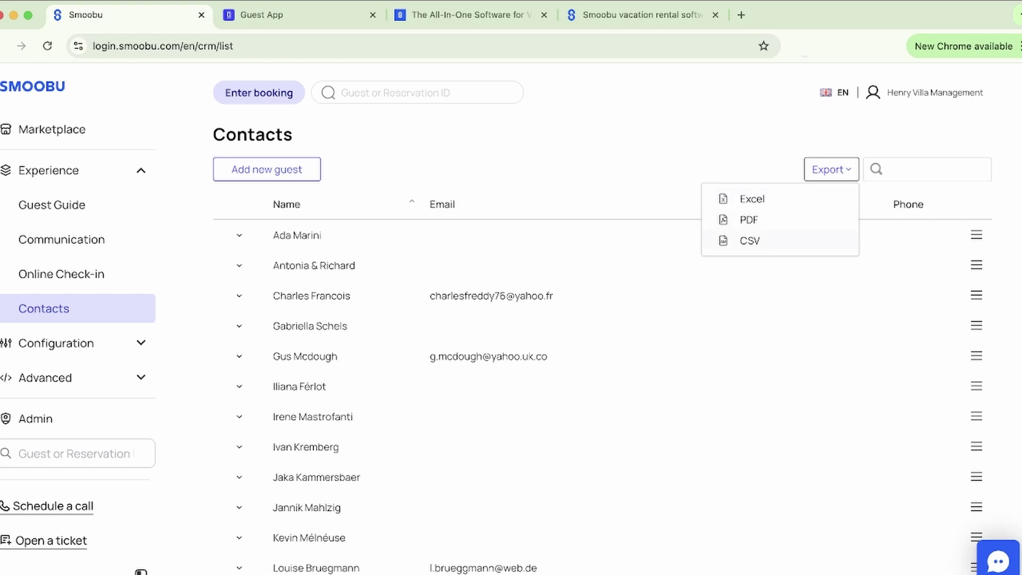
pyautogui.press('Escape')
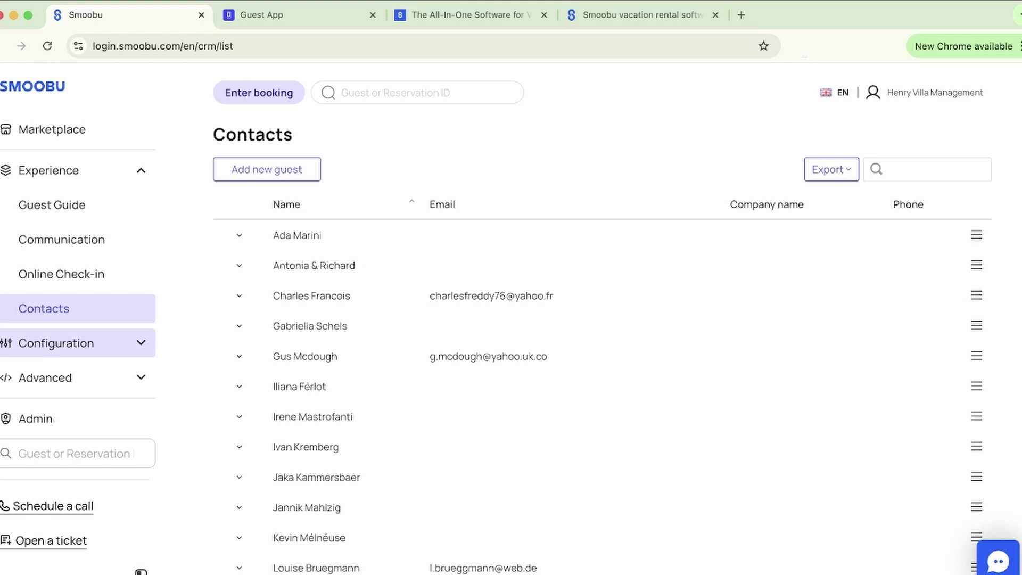
# - Open the Properties page in the Configuration section and view the accommodation name field and the list of accommodations
pyautogui.click(55, 343)
pyautogui.scroll(-2, 56, 342)
pyautogui.click(47, 314)
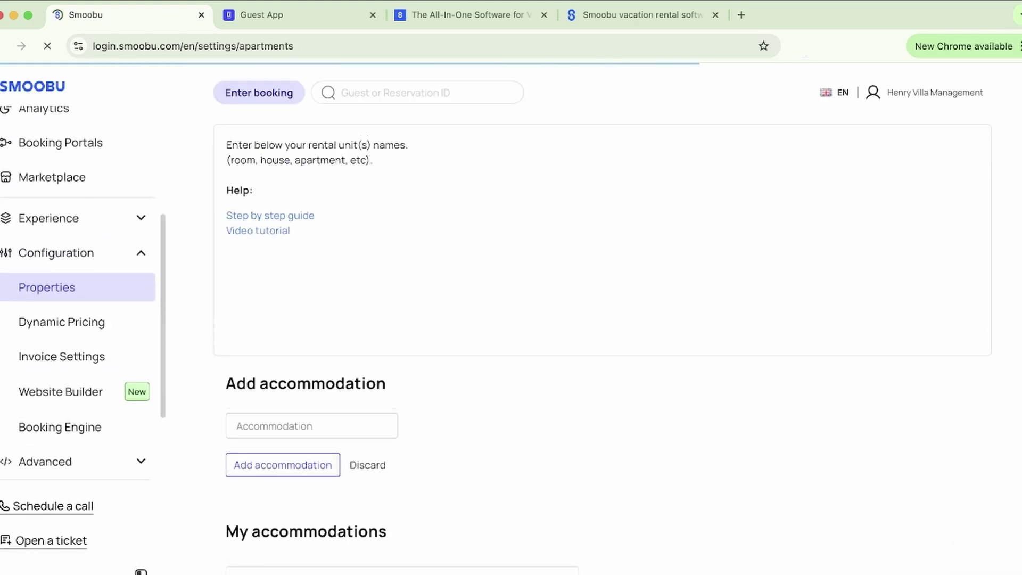
pyautogui.scroll(-2, 602, 346)
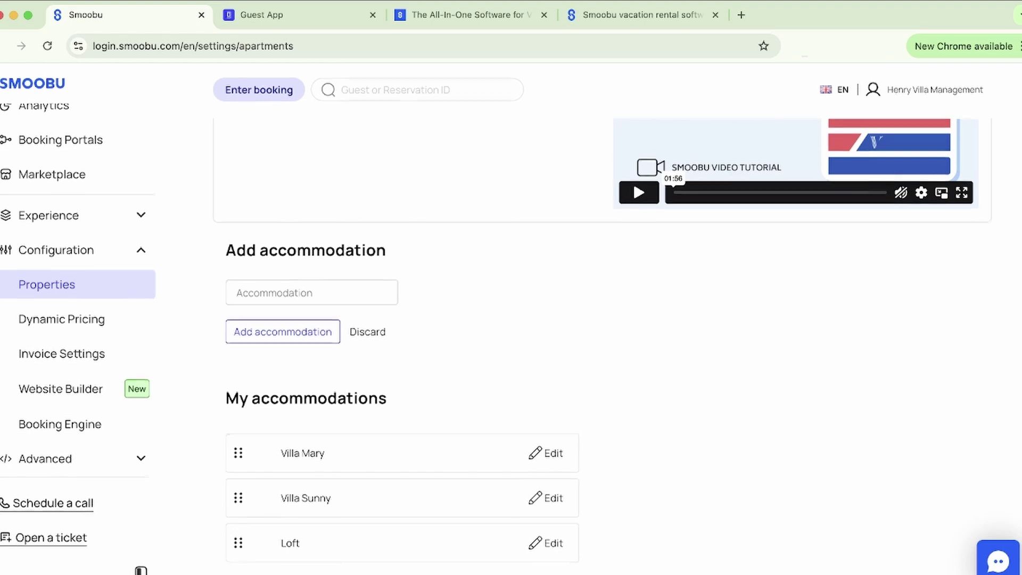
pyautogui.moveTo(236, 296); pyautogui.dragTo(254, 295)
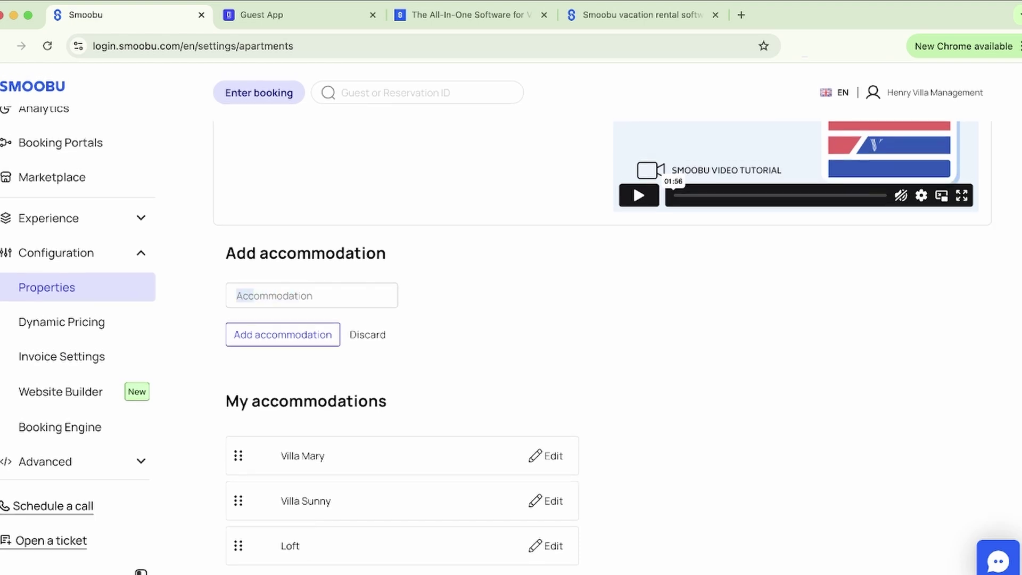
# - Open the Villa Mary accommodation for editing and look through its settings without changing any
pyautogui.click(546, 456)
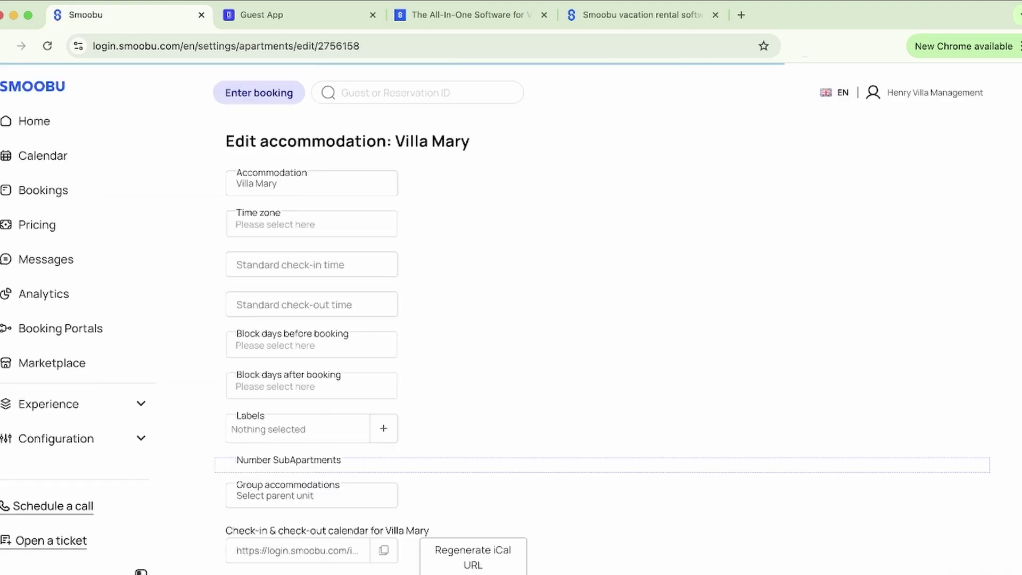
pyautogui.scroll(-1, 601, 346)
pyautogui.scroll(-1, 601, 346)
pyautogui.scroll(2, 601, 345)
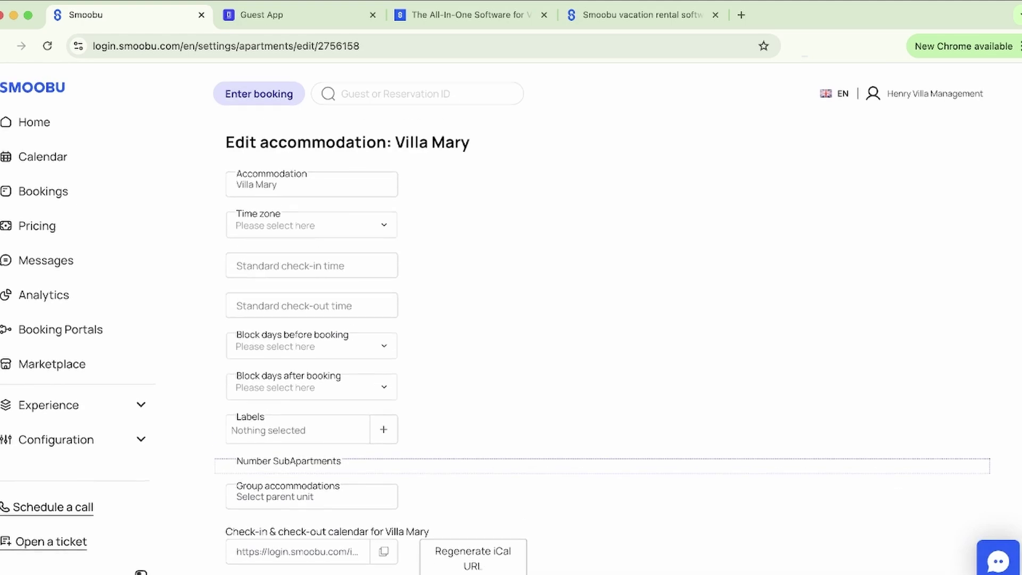
pyautogui.scroll(-2, 601, 346)
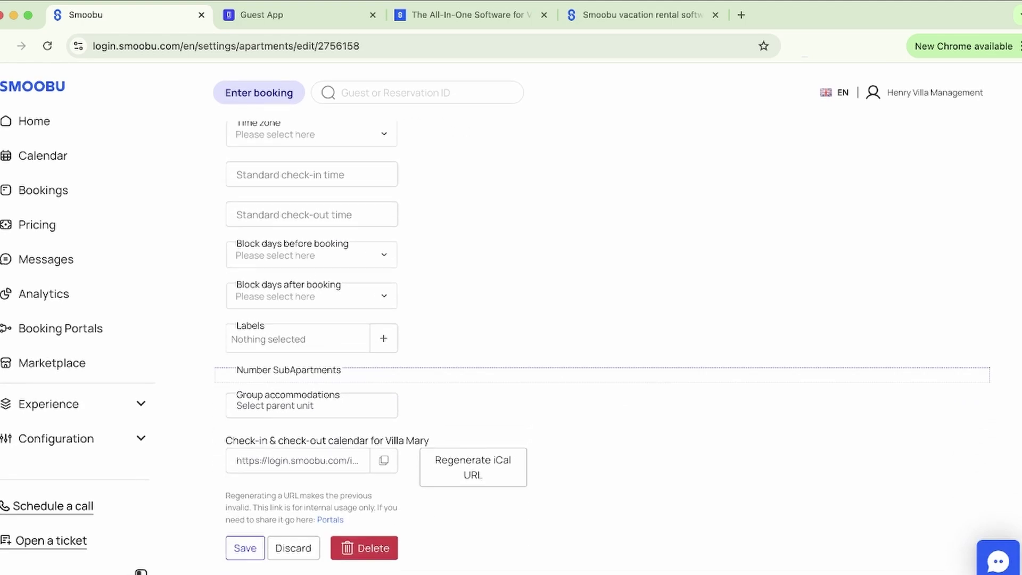
# - Open Invoice Settings in the Configuration section and examine the invoice type, sender and payment details fields
pyautogui.click(77, 438)
pyautogui.scroll(-3, 77, 319)
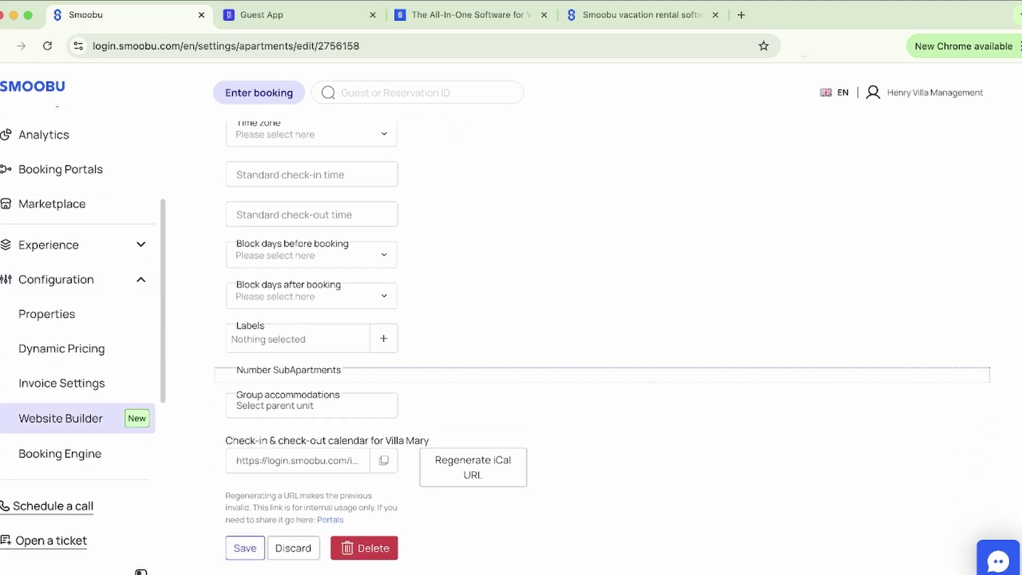
pyautogui.click(62, 383)
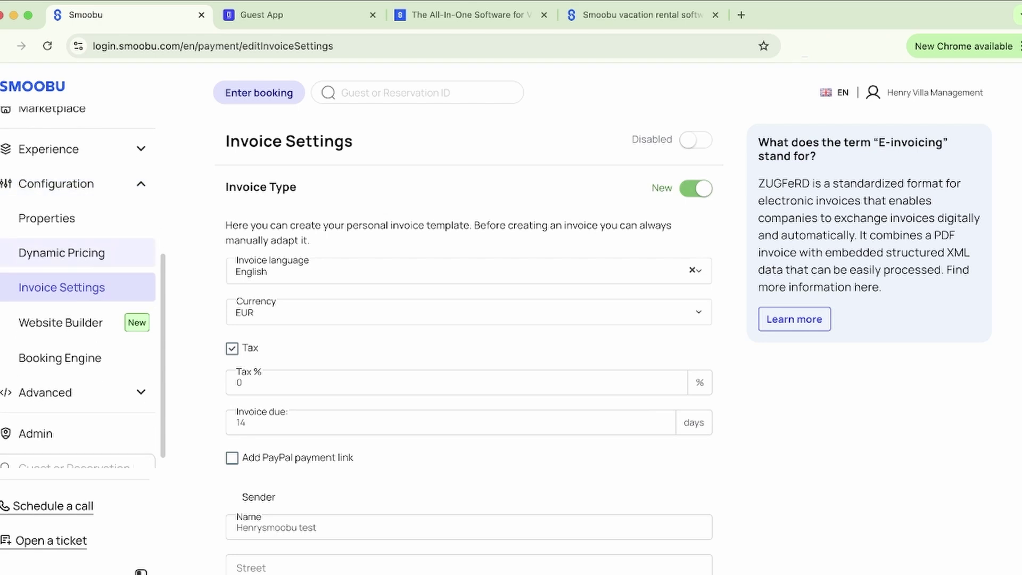
pyautogui.moveTo(227, 141); pyautogui.dragTo(353, 141)
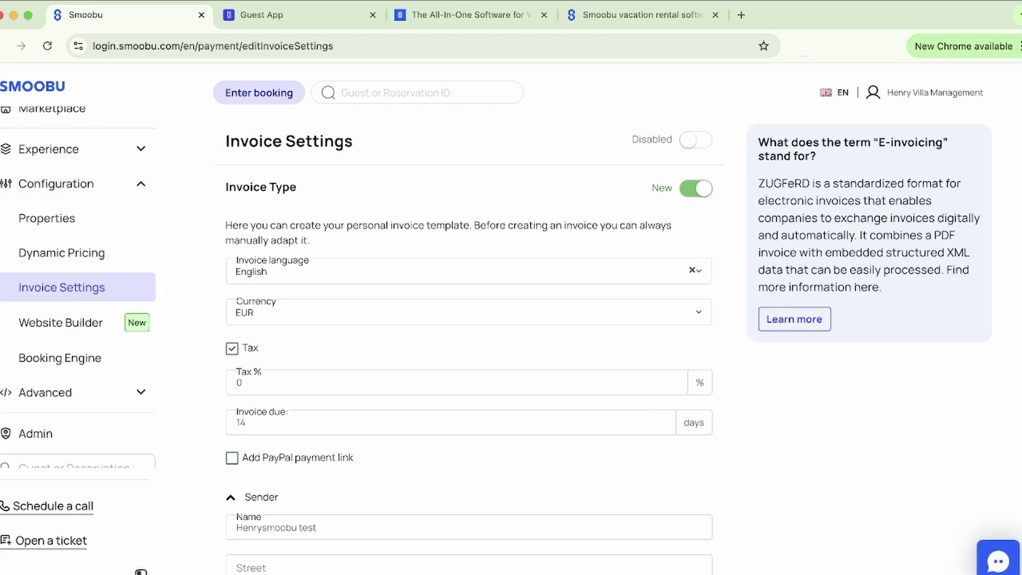
pyautogui.scroll(-3, 468, 346)
pyautogui.scroll(-3, 469, 346)
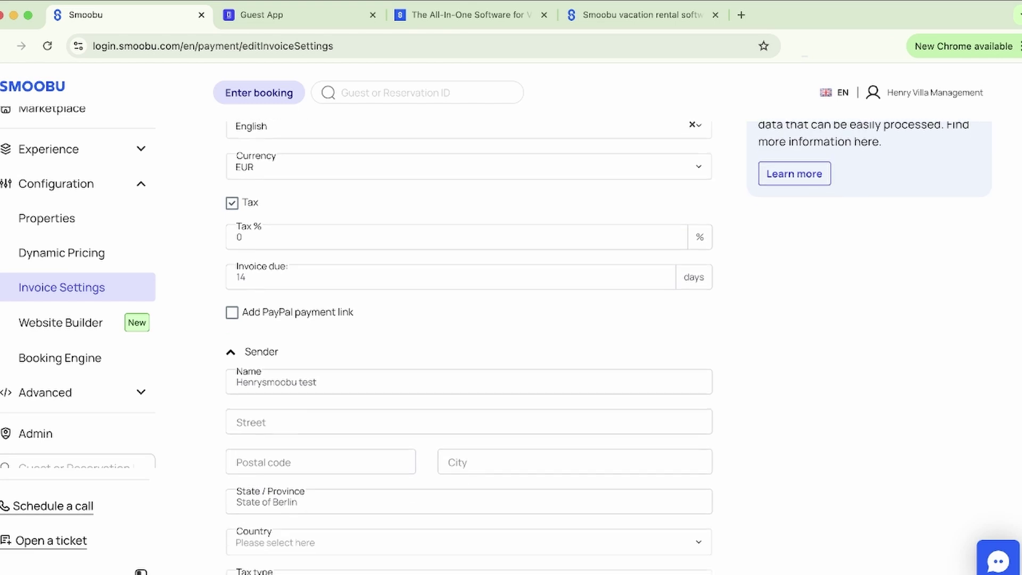
pyautogui.scroll(-4, 469, 346)
pyautogui.scroll(-3, 468, 346)
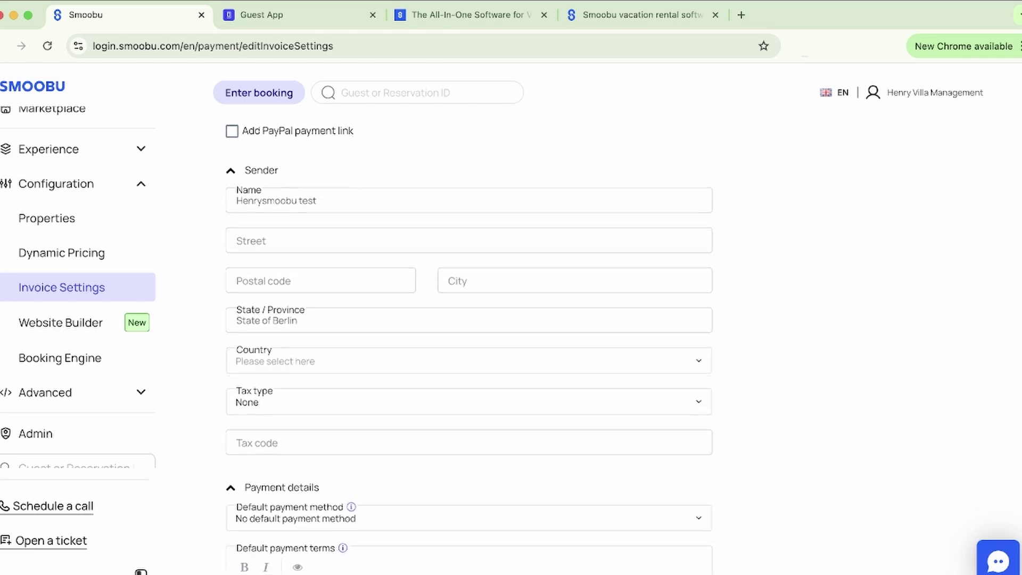
pyautogui.scroll(-7, 468, 346)
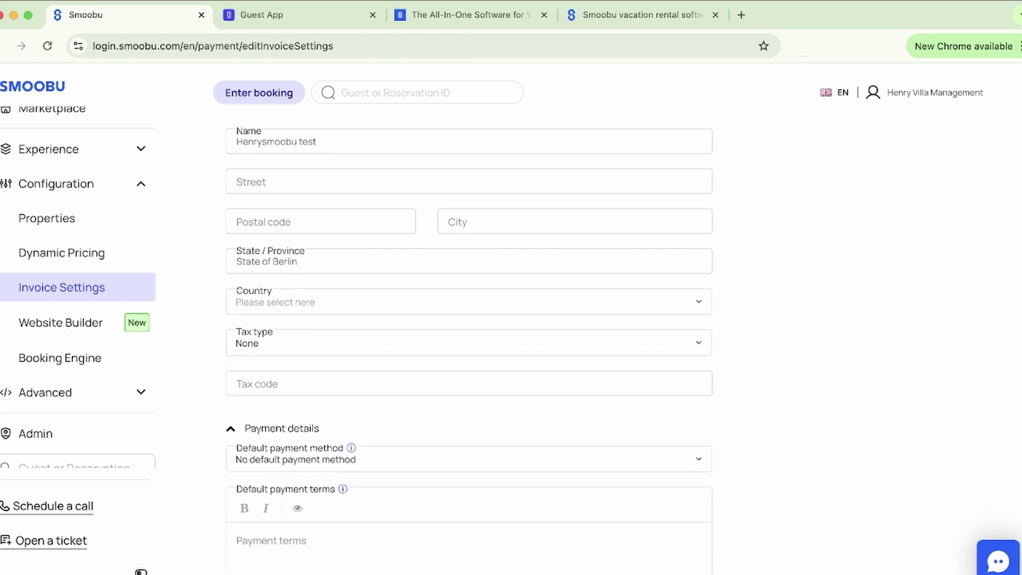